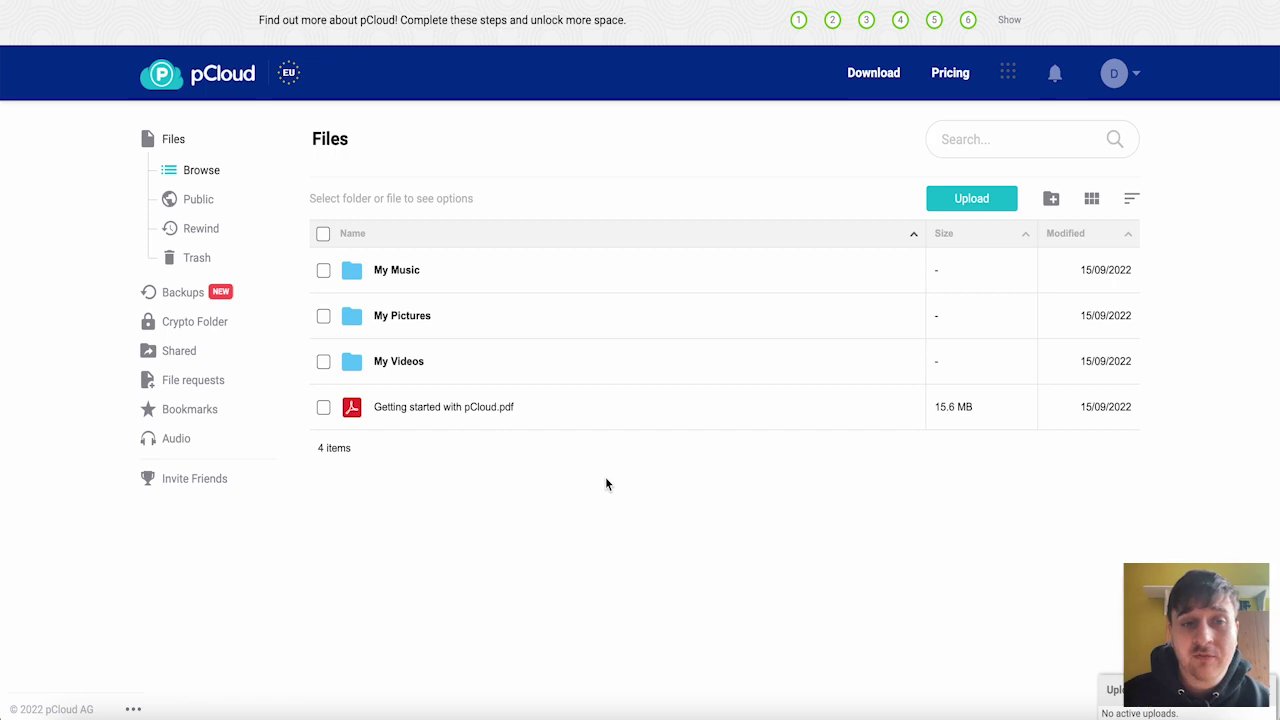
# Expand the search field above the root file list and reveal its file-type filters
pyautogui.click(961, 140)
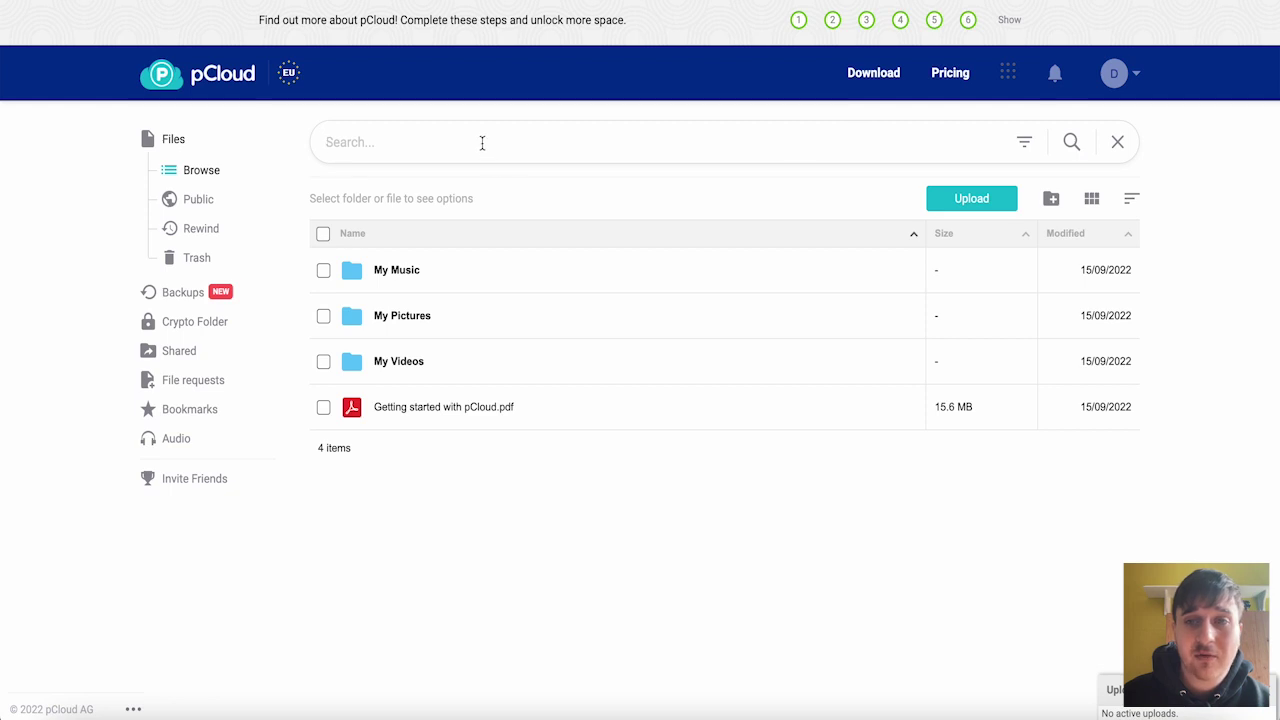
pyautogui.moveTo(1027, 145)
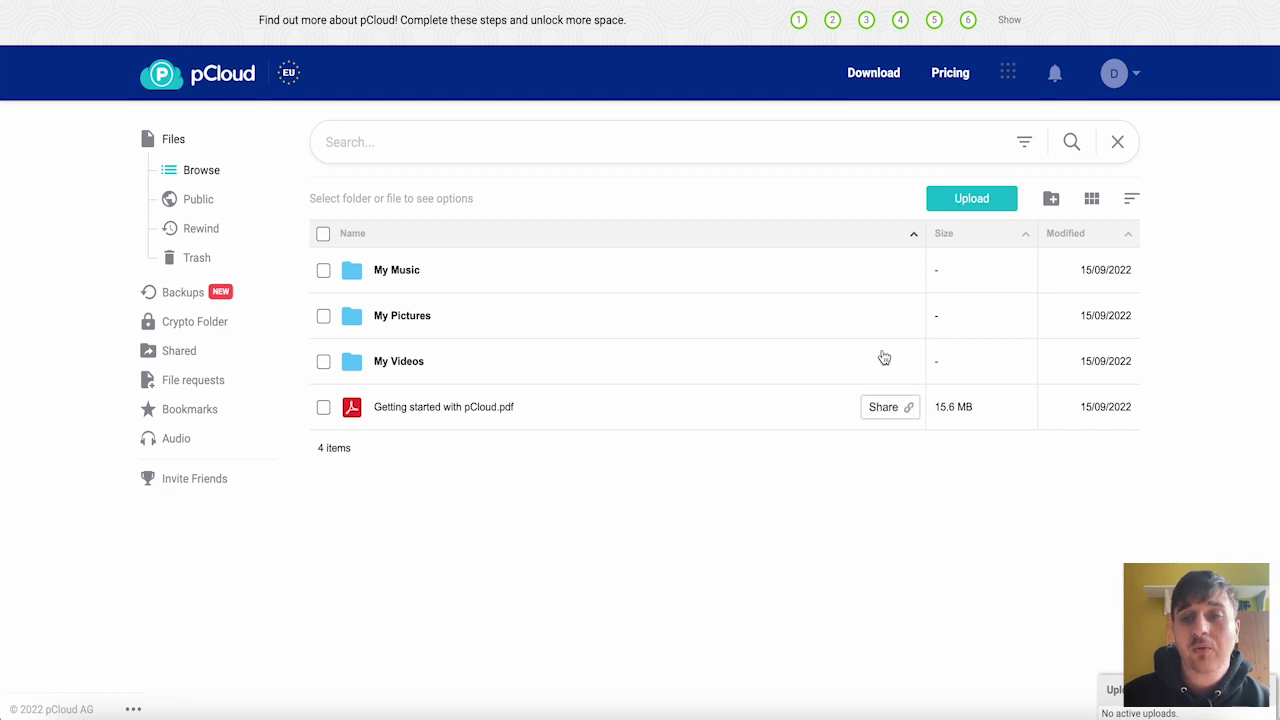
# Open the Upload Manager and look through its Active, Completed and Failed lists
pyautogui.click(968, 203)
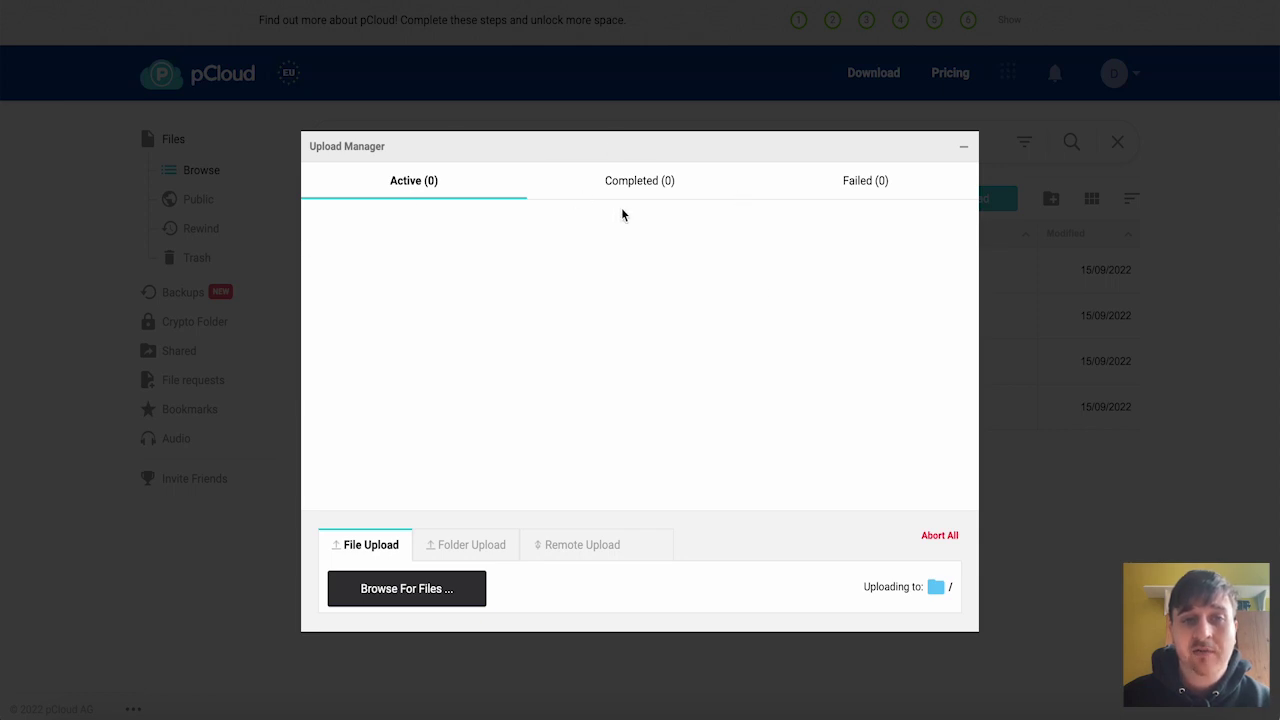
pyautogui.click(636, 186)
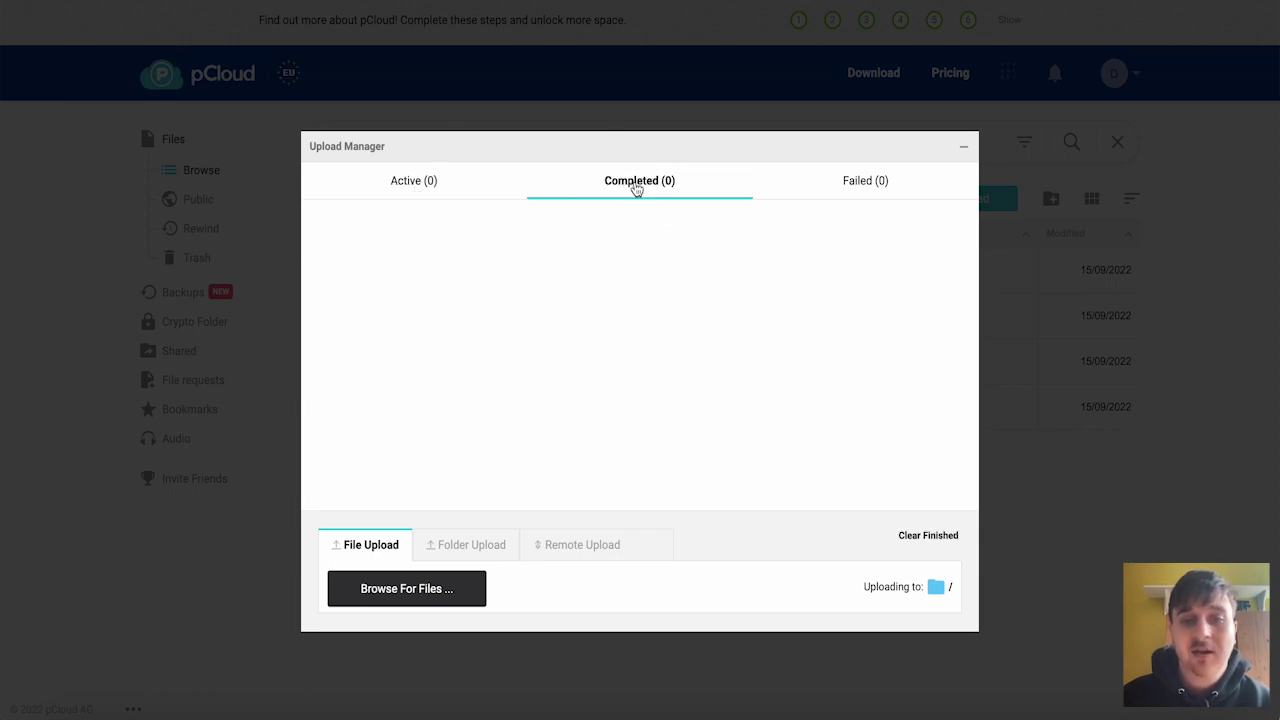
pyautogui.click(871, 197)
pyautogui.click(413, 181)
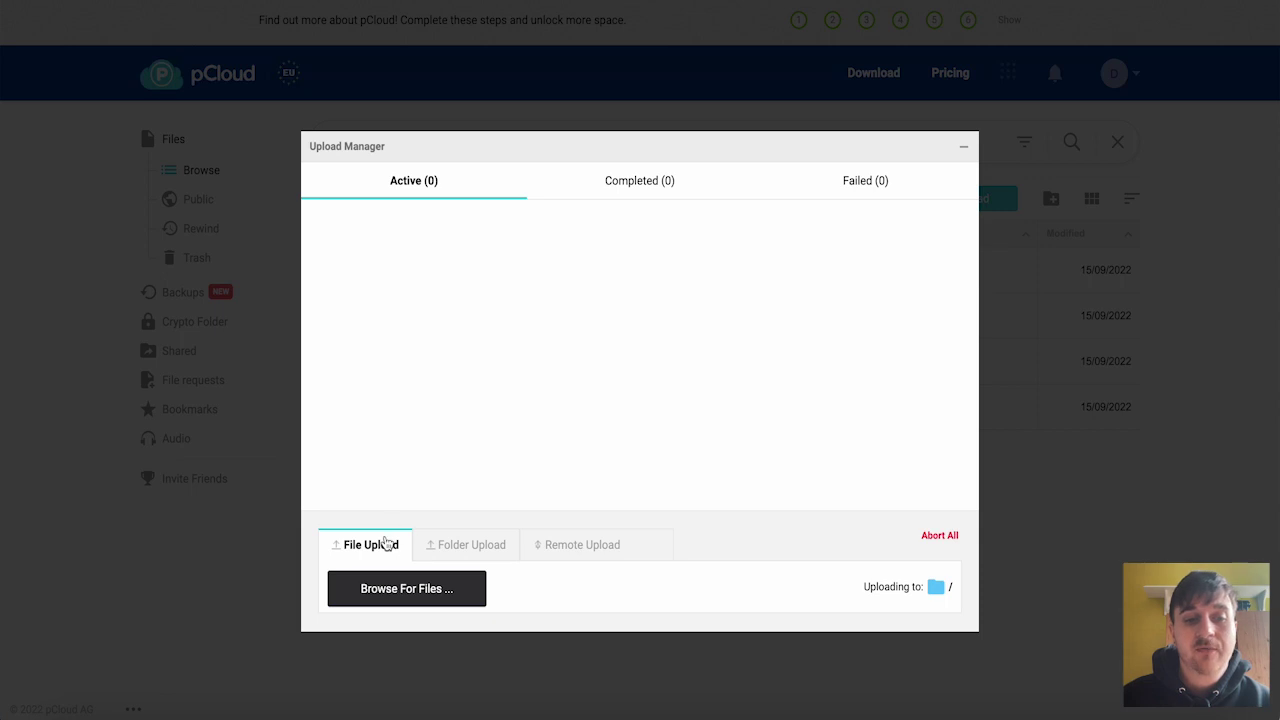
# Try the folder and web-link upload modes, confirm Pcloud Intro.mov finished uploading, then minimize the manager
pyautogui.click(483, 549)
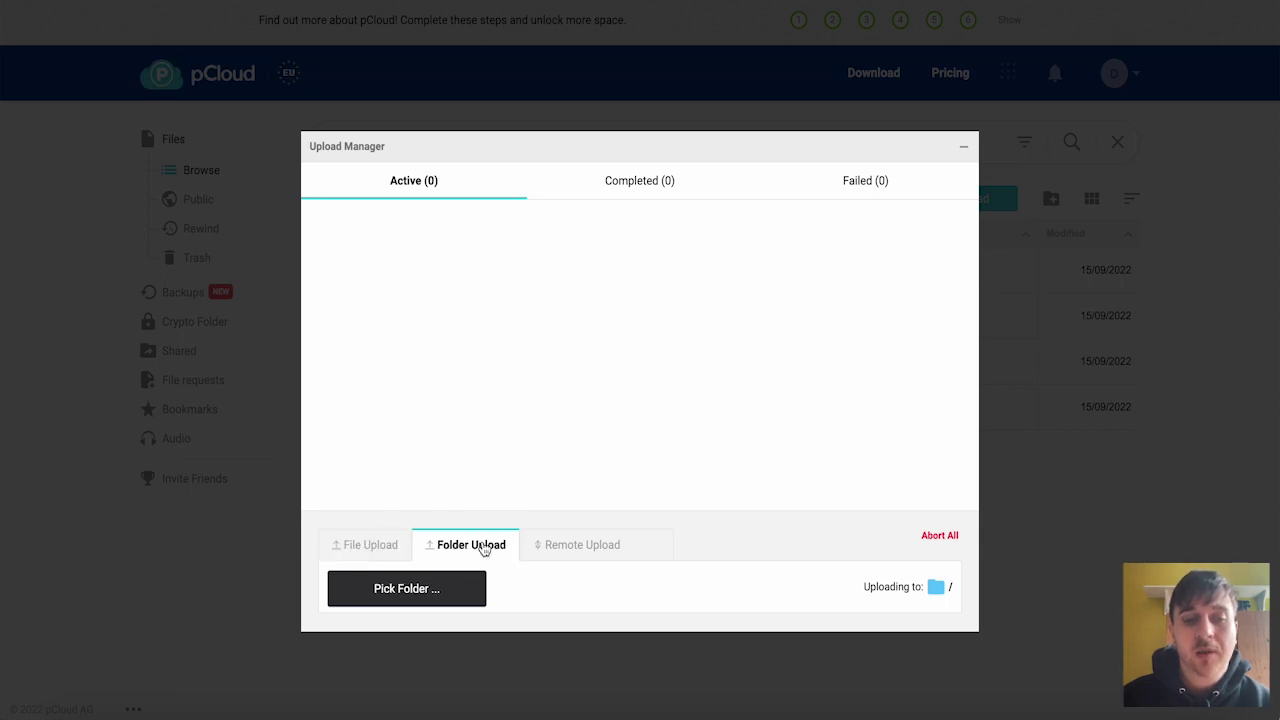
pyautogui.click(583, 552)
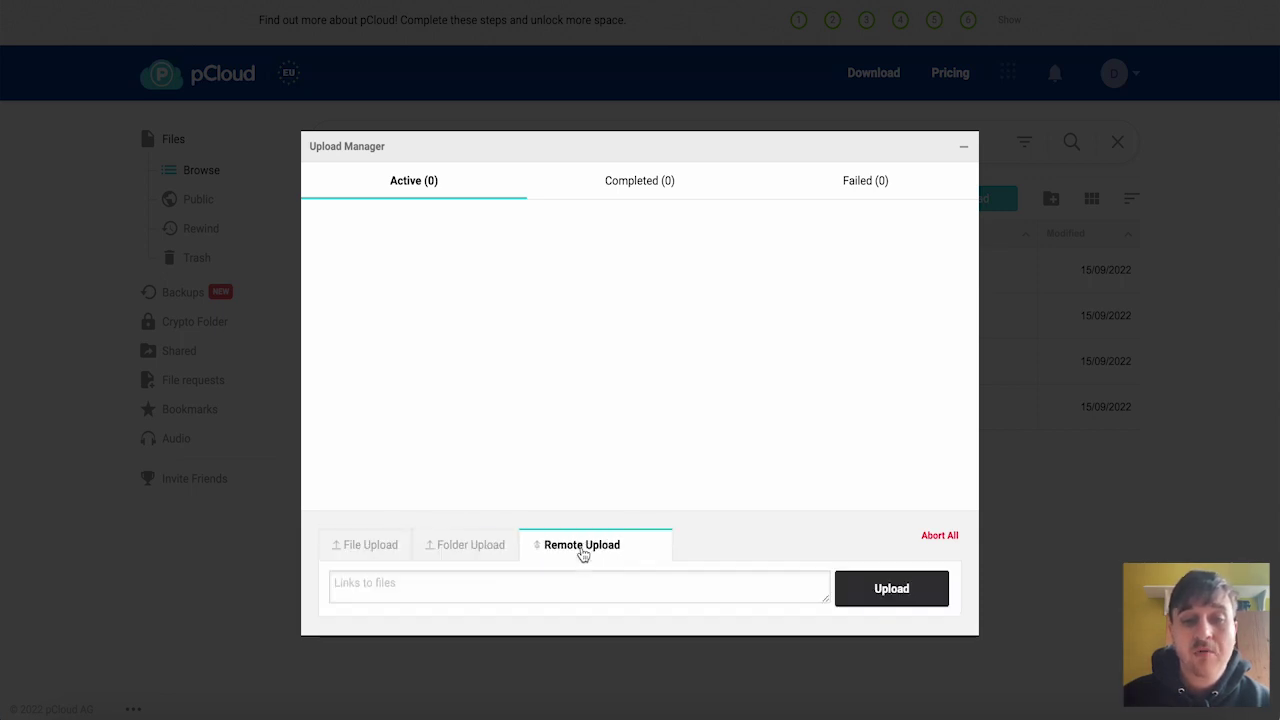
pyautogui.click(396, 580)
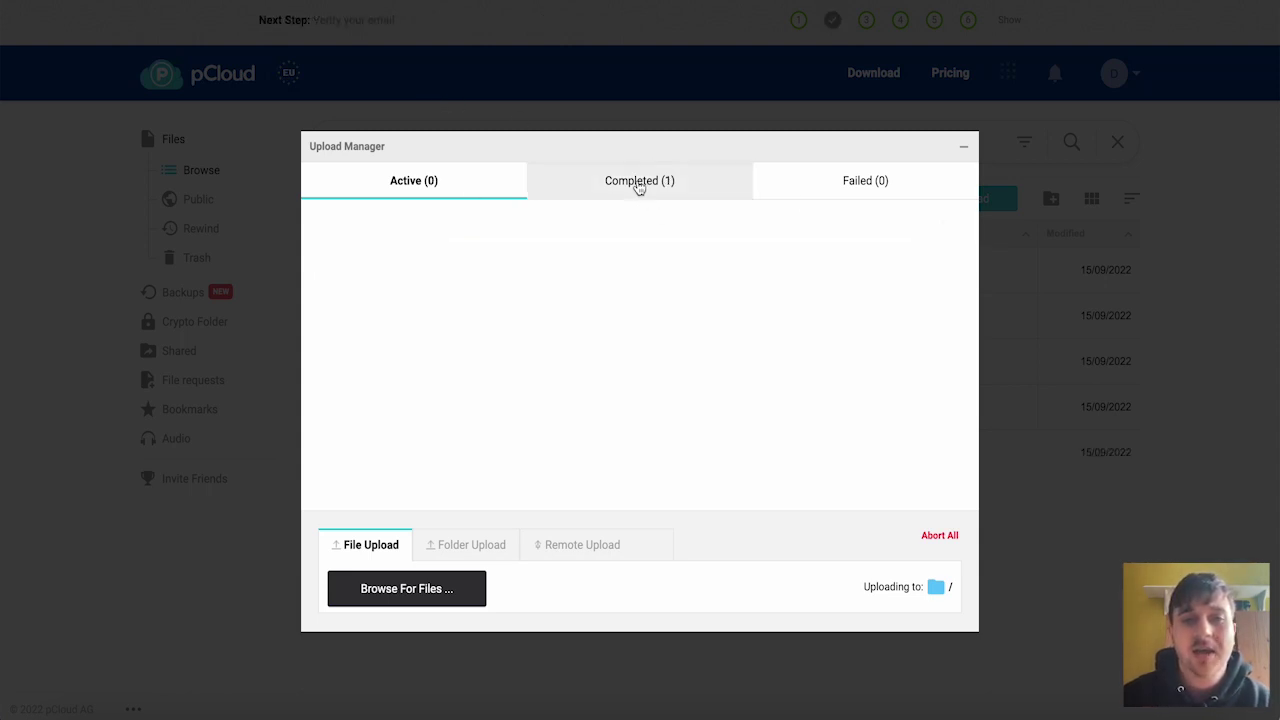
pyautogui.click(639, 182)
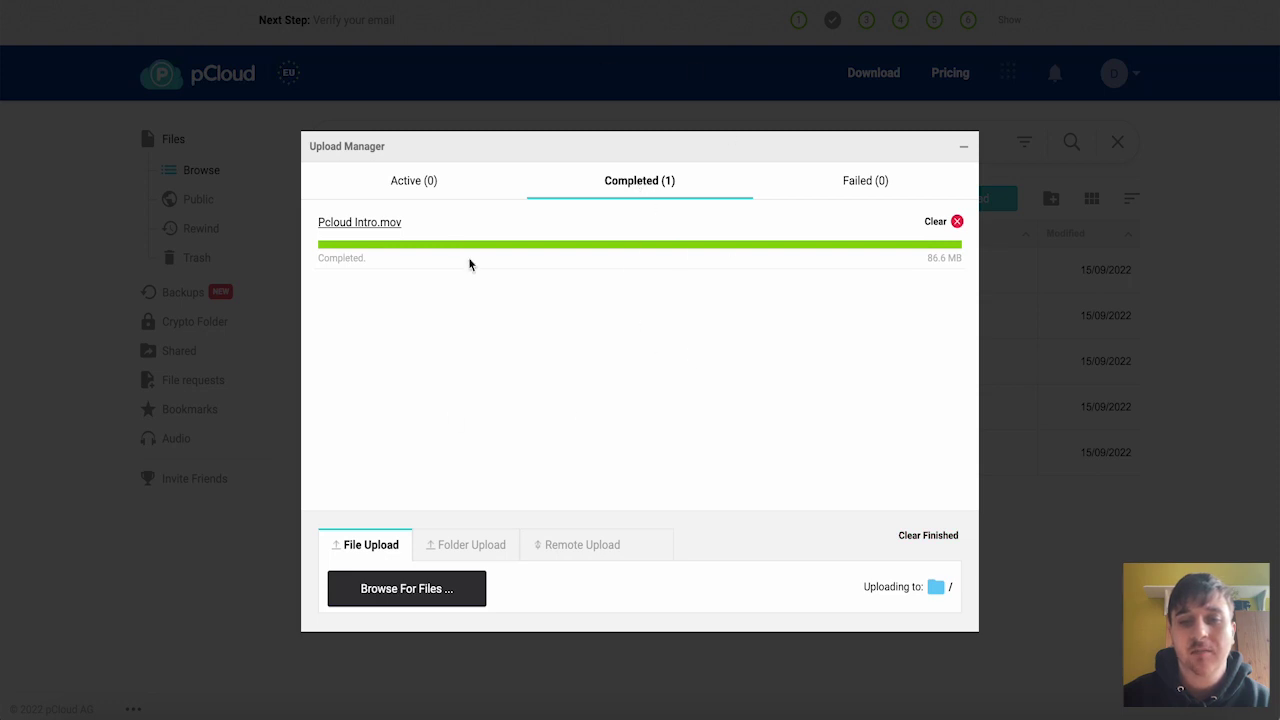
pyautogui.press('Escape')
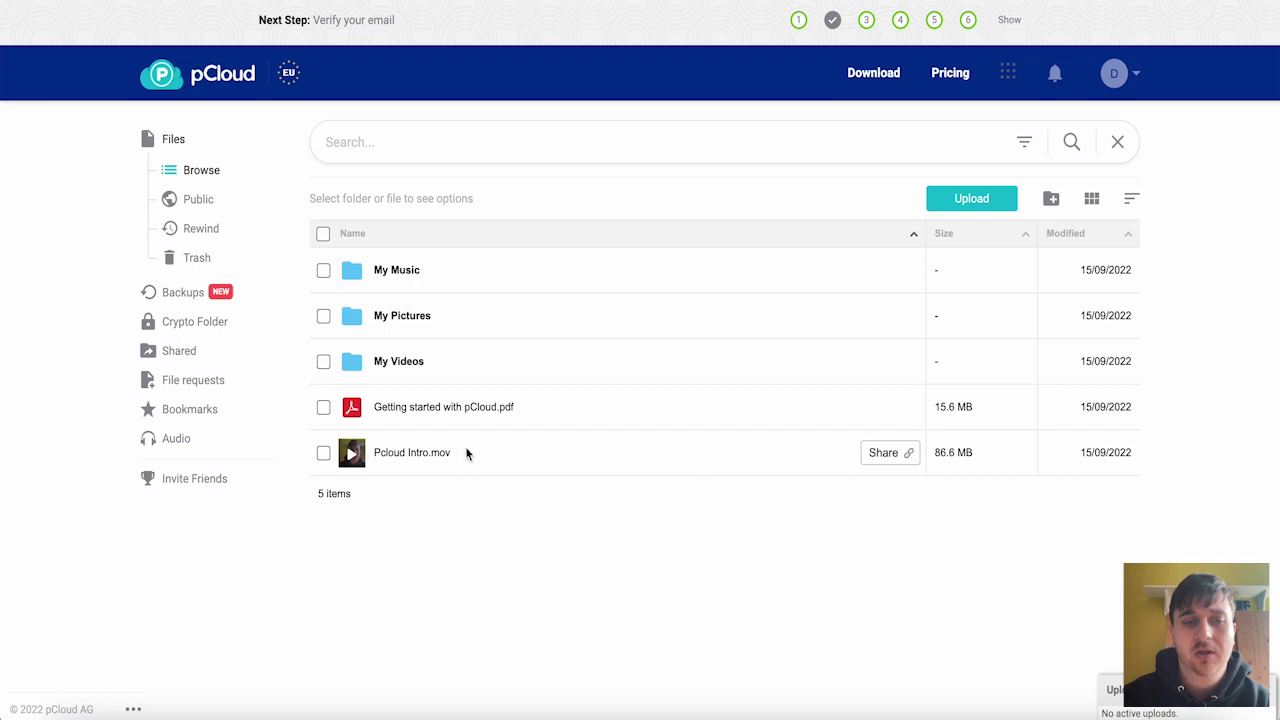
# Move Pcloud Intro.mov into My Videos, then deselect Getting started with pCloud.pdf
pyautogui.click(323, 455)
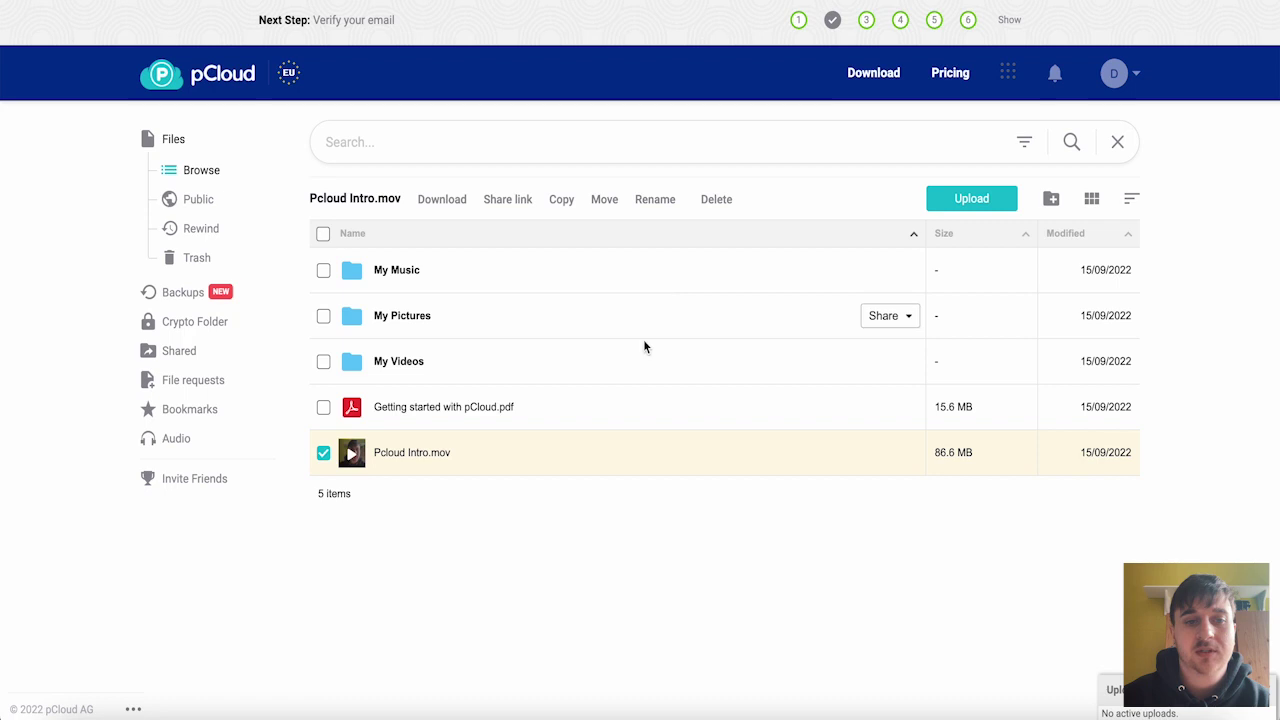
pyautogui.click(604, 203)
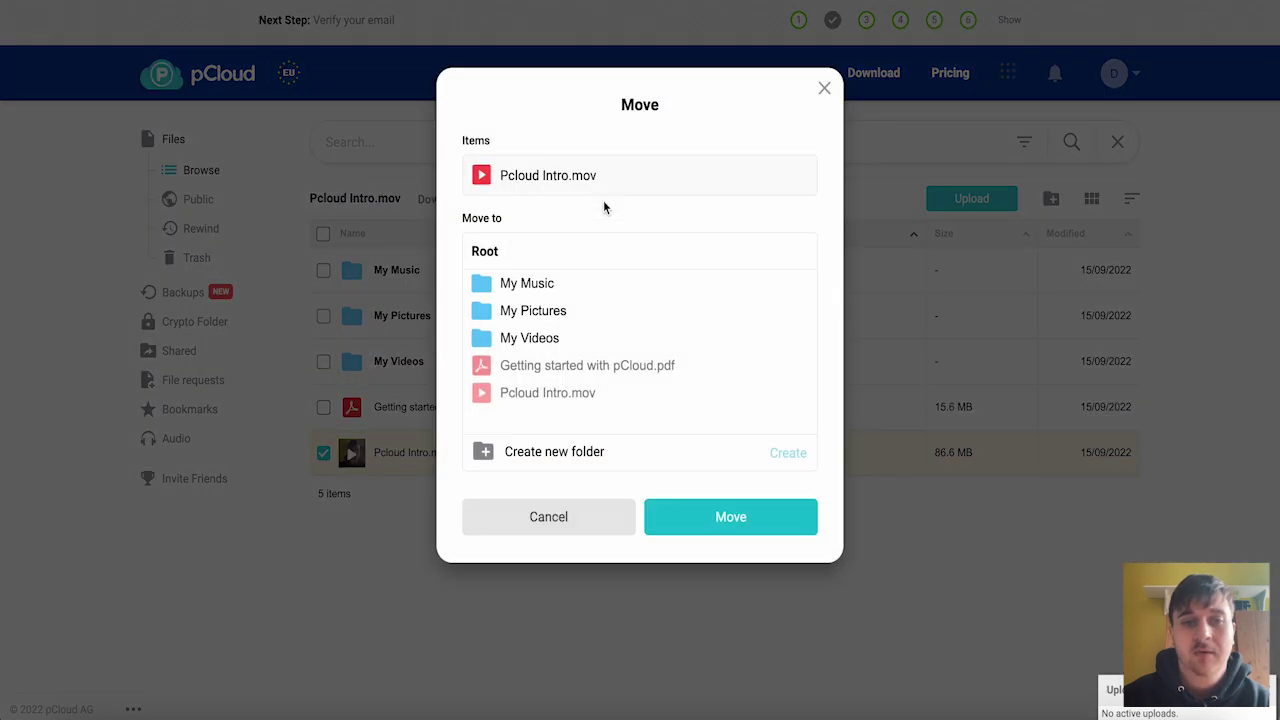
pyautogui.click(530, 339)
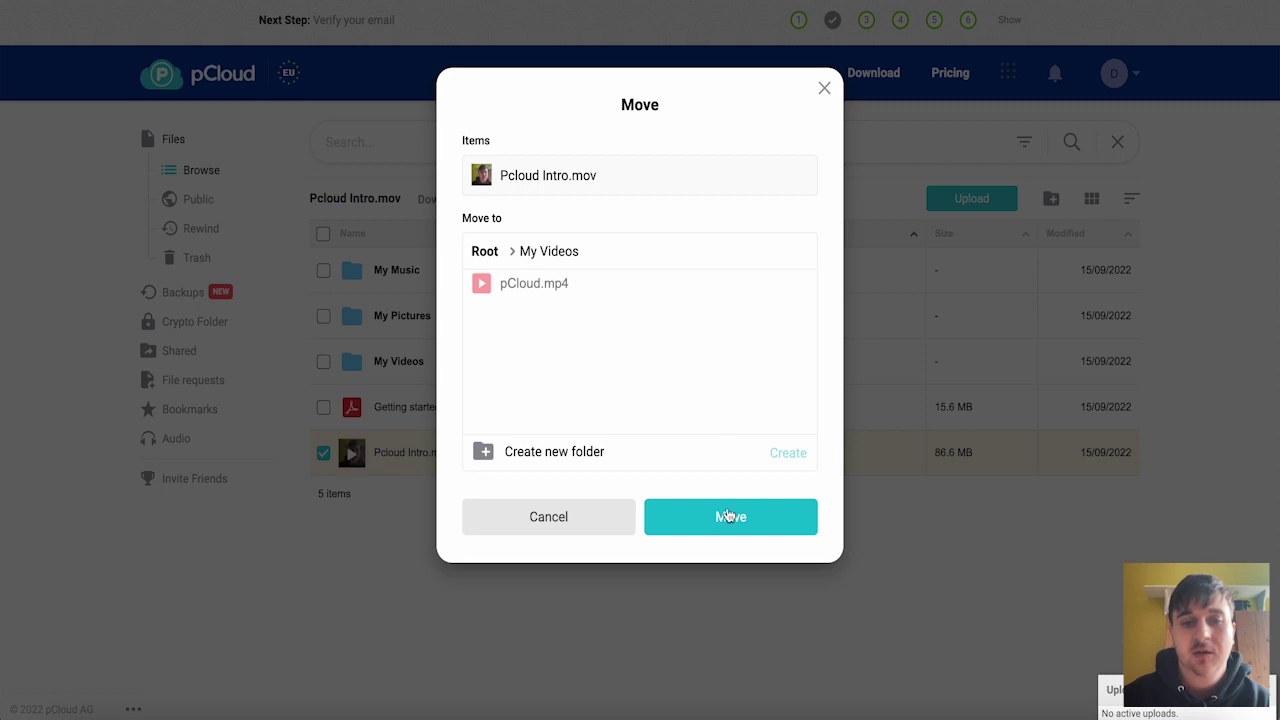
pyautogui.click(716, 526)
pyautogui.click(323, 409)
pyautogui.click(323, 409)
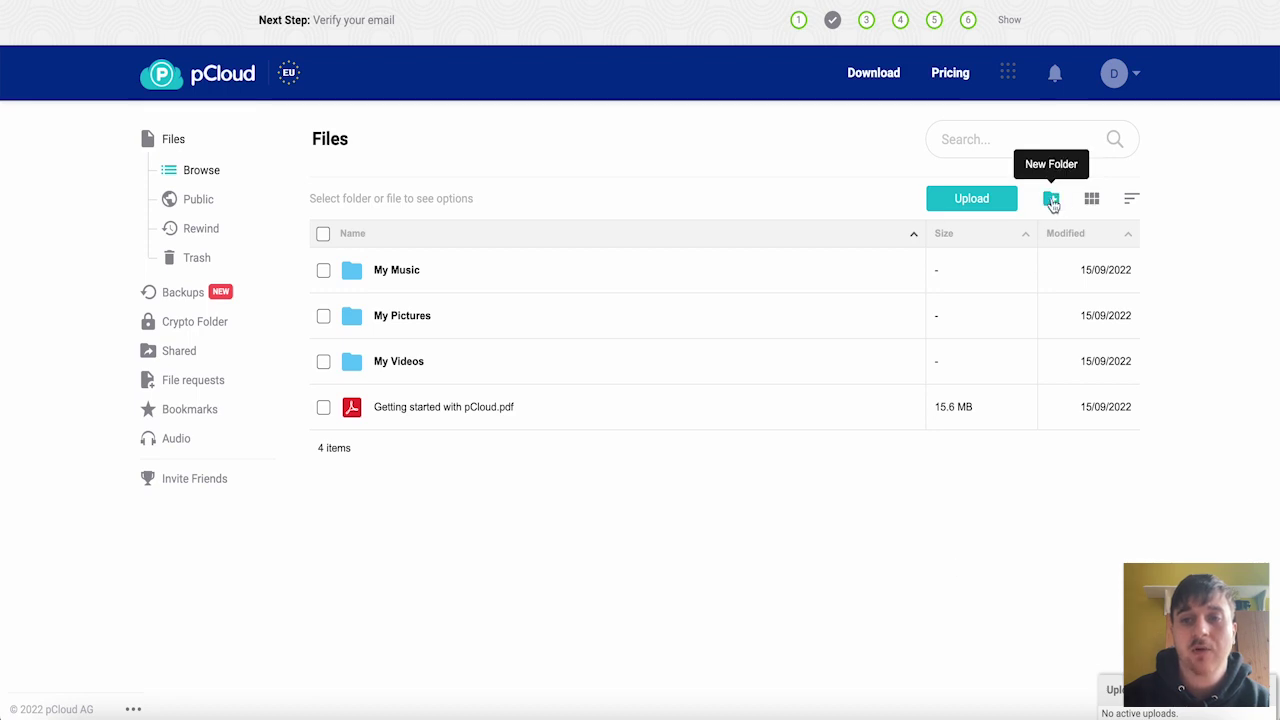
# Cancel a new folder, switch the root listing to grid view and open the sort options
pyautogui.click(1052, 200)
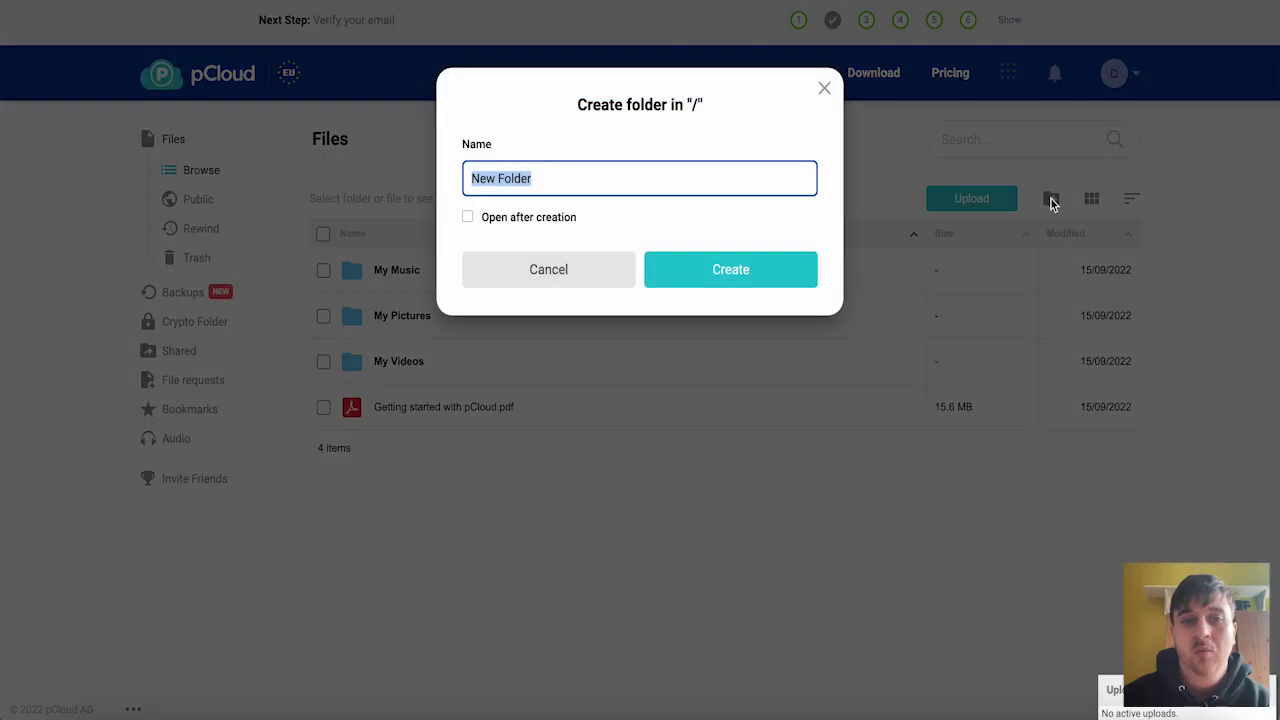
pyautogui.click(567, 183)
pyautogui.press('Escape')
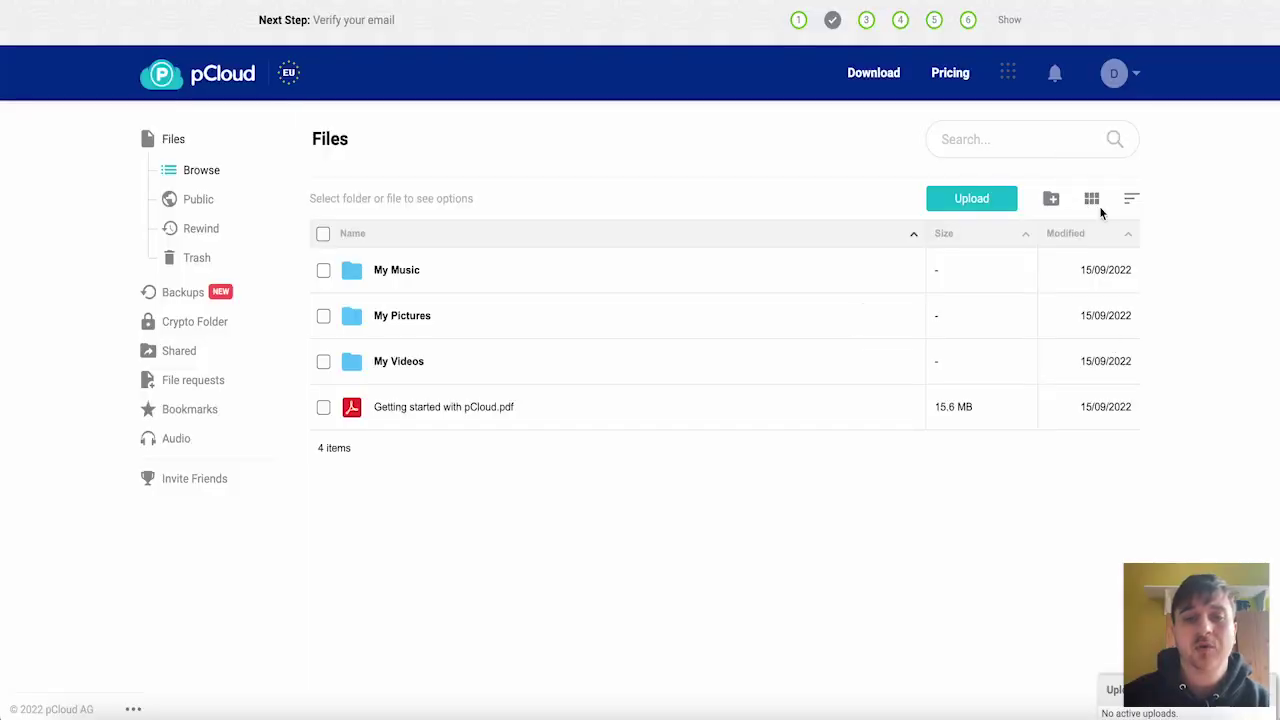
pyautogui.click(1092, 200)
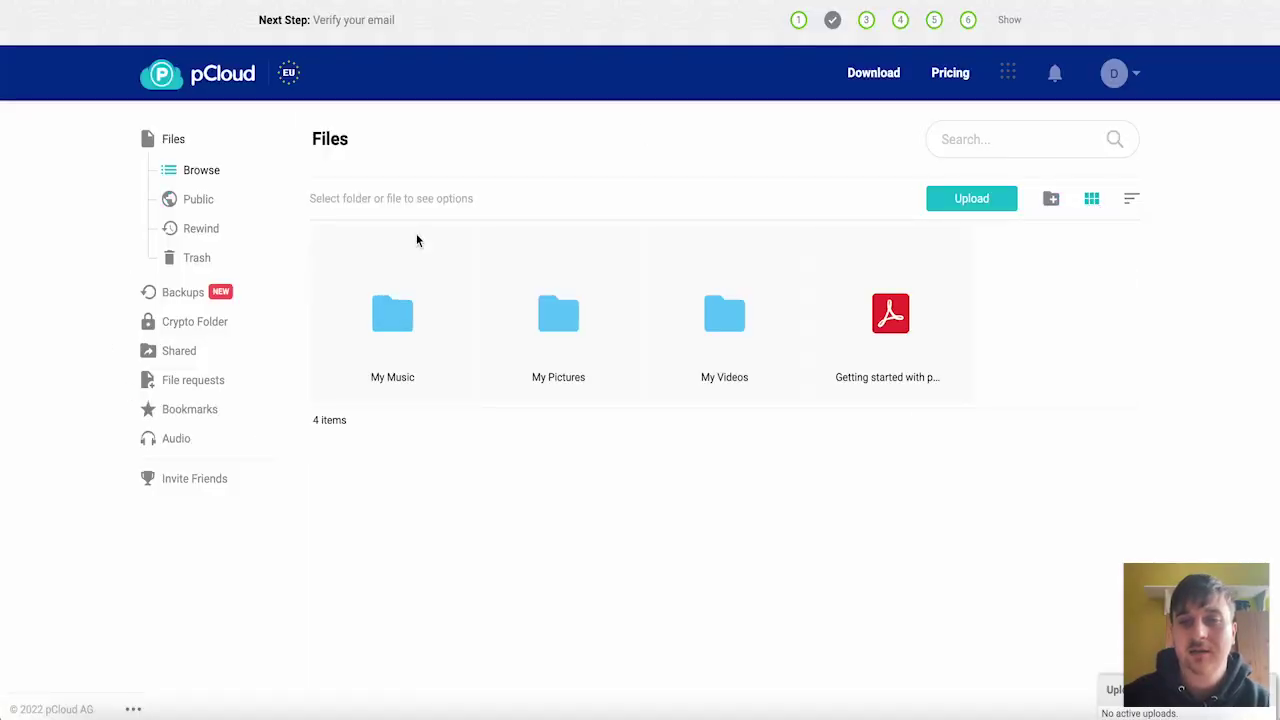
pyautogui.click(1133, 202)
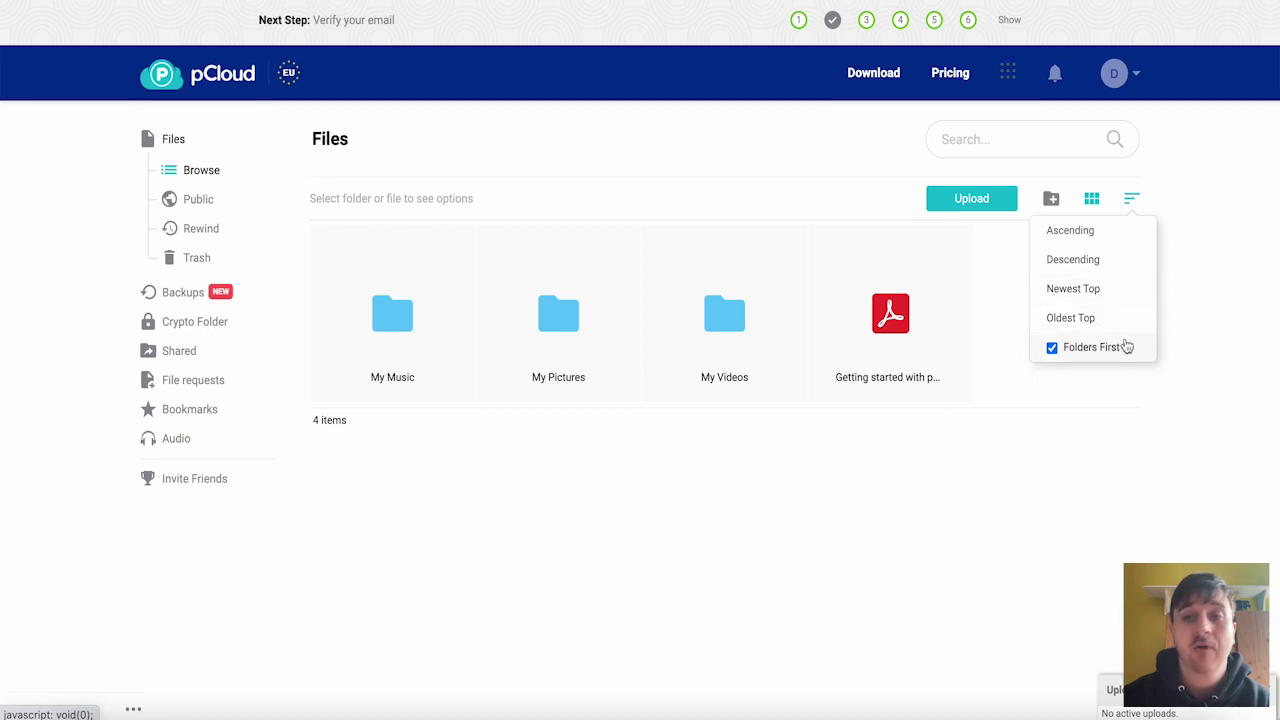
# Visit the Public and Rewind pages, ending on the empty Trash page
pyautogui.click(204, 200)
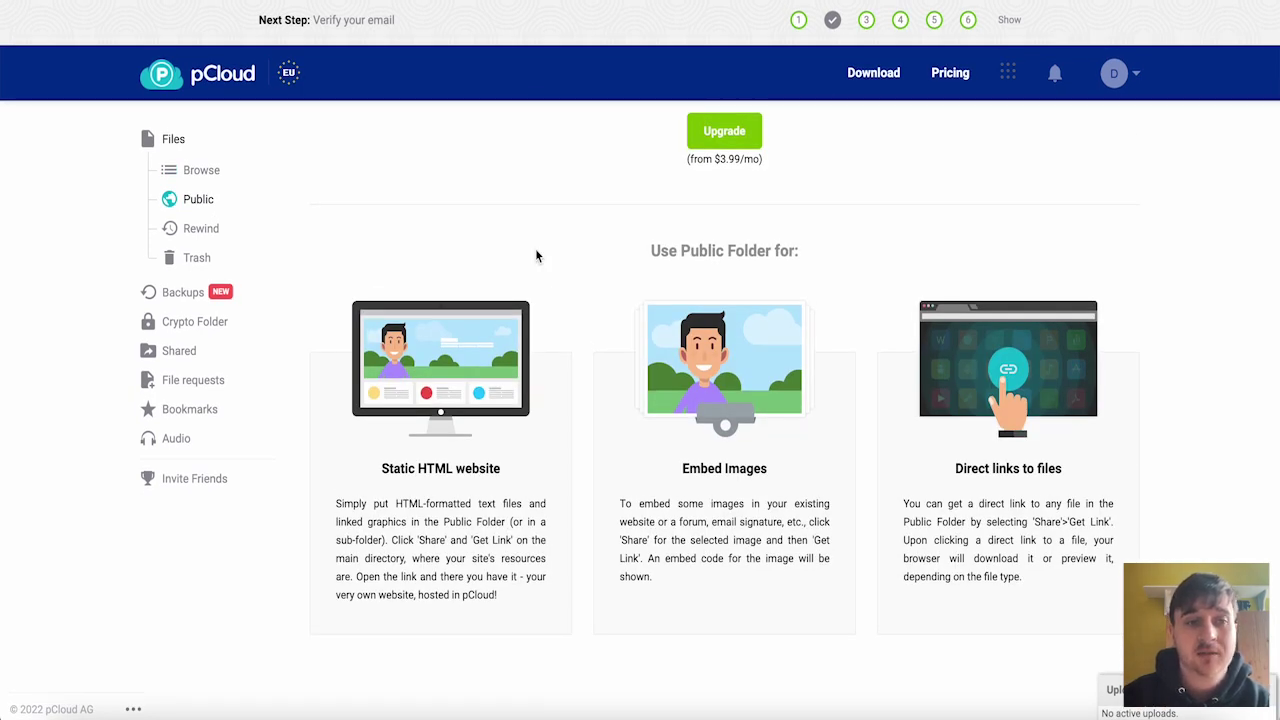
pyautogui.click(206, 236)
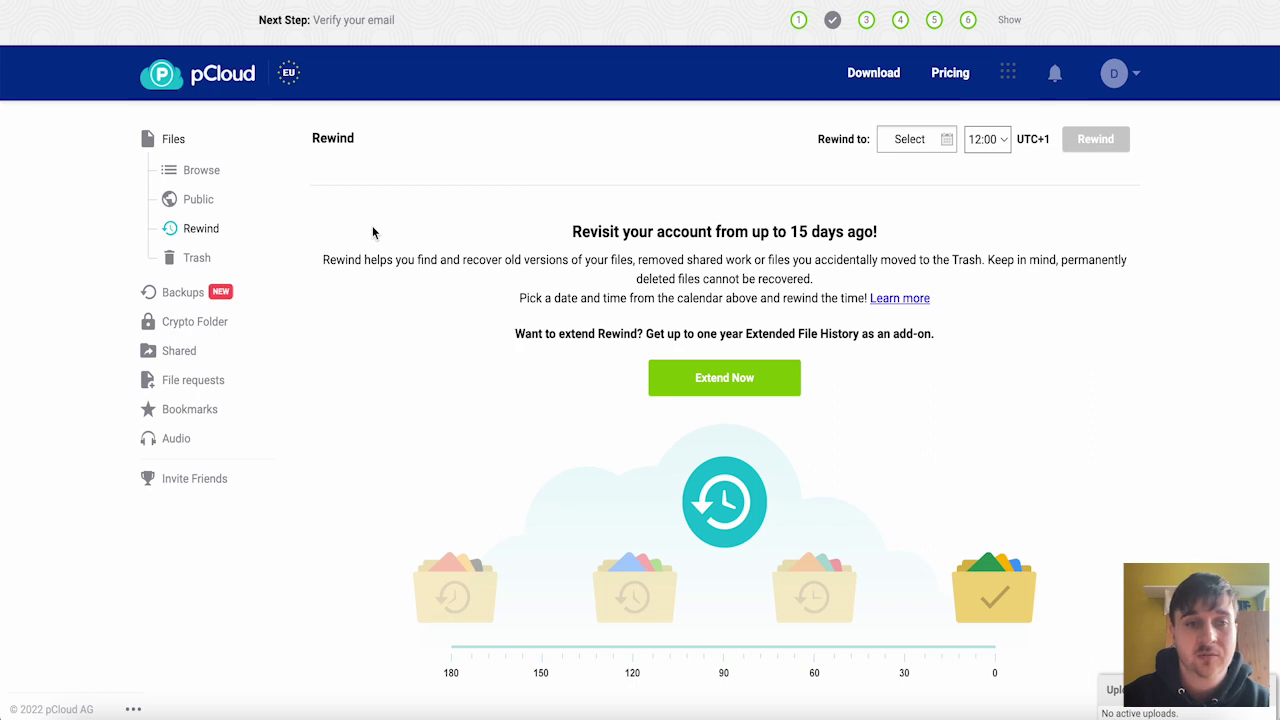
pyautogui.click(246, 255)
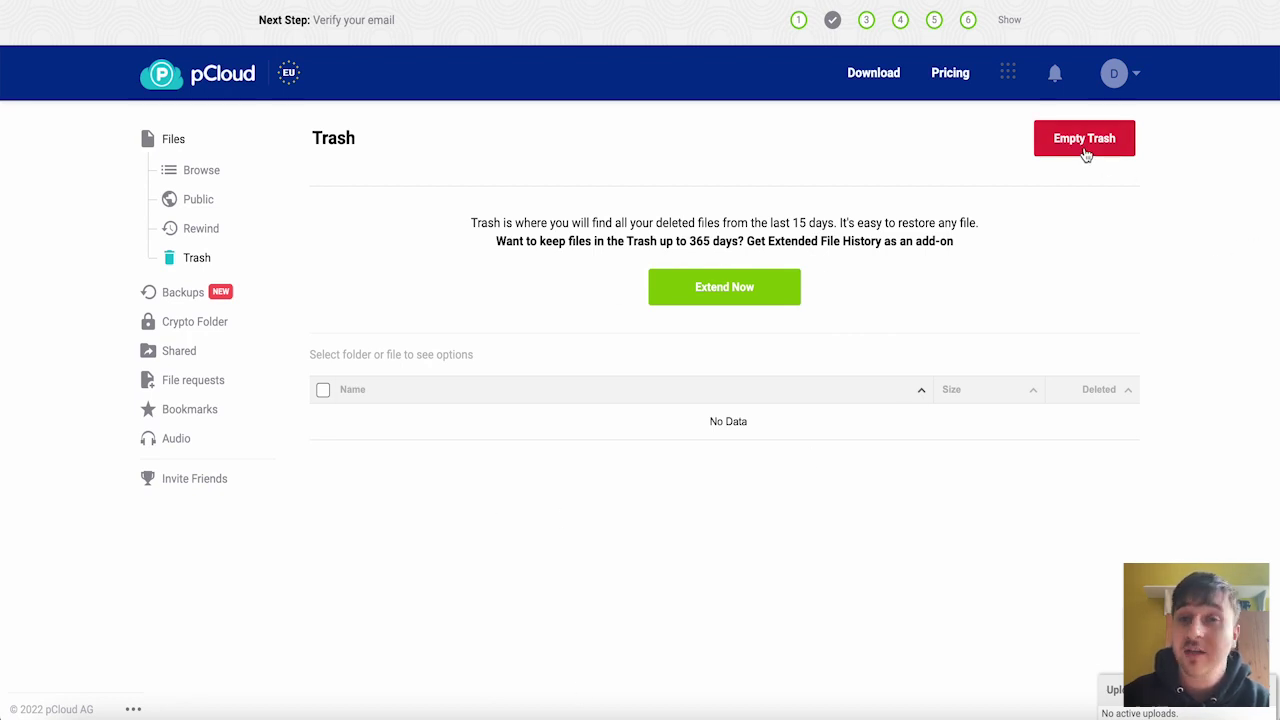
# Open Desktop Backups and scroll through the 'Back up your Mac' Download Drive and how-it-works content
pyautogui.click(186, 293)
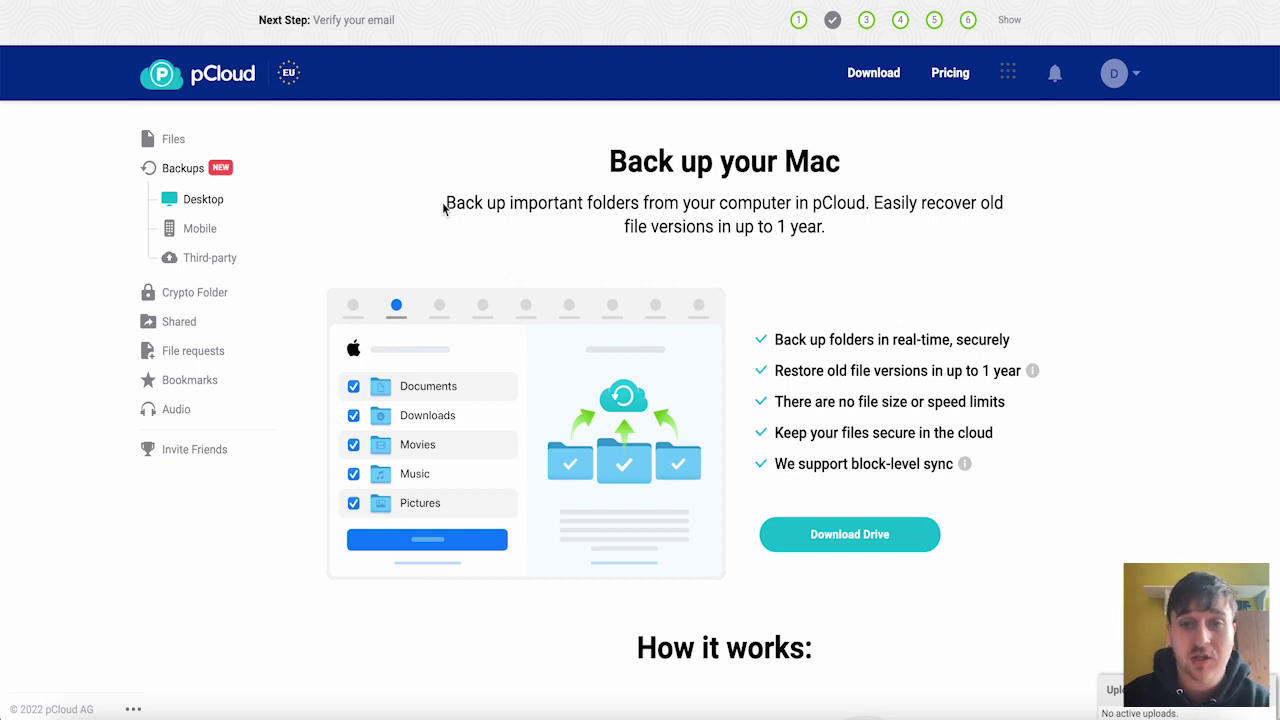
pyautogui.scroll(-1, 966, 280)
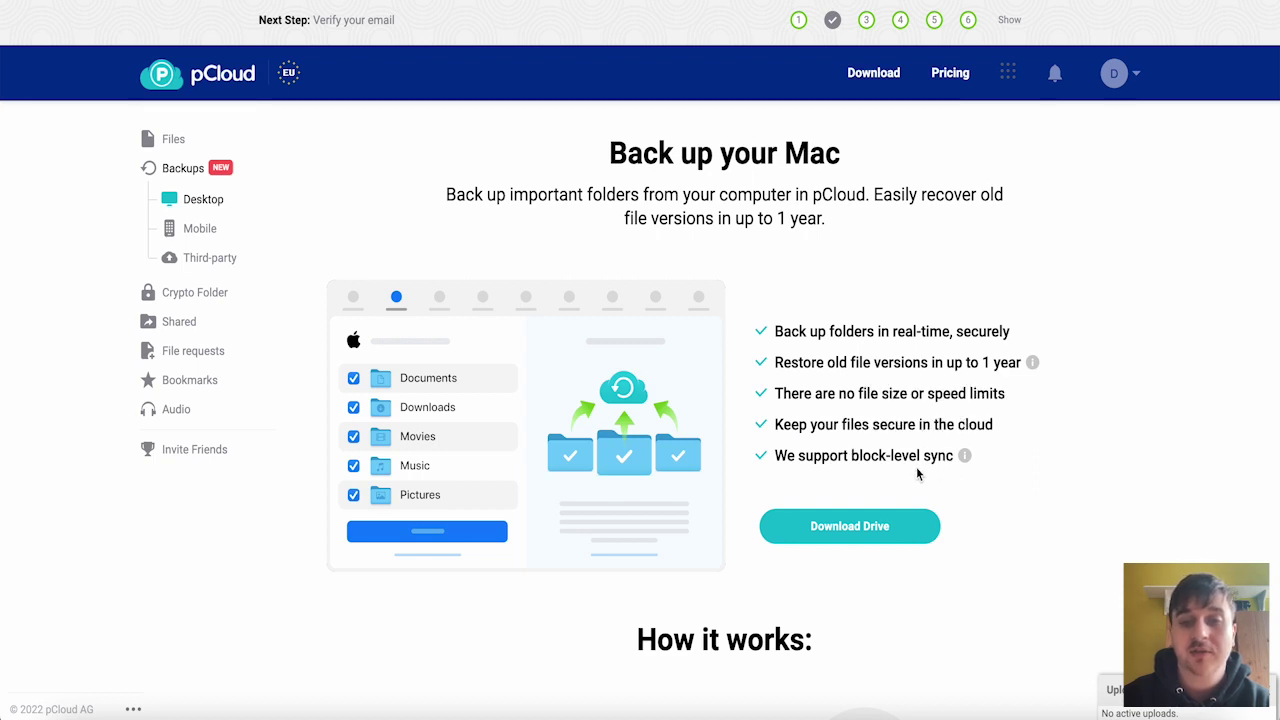
pyautogui.scroll(-4, 820, 557)
pyautogui.scroll(4, 818, 560)
pyautogui.scroll(-1, 818, 560)
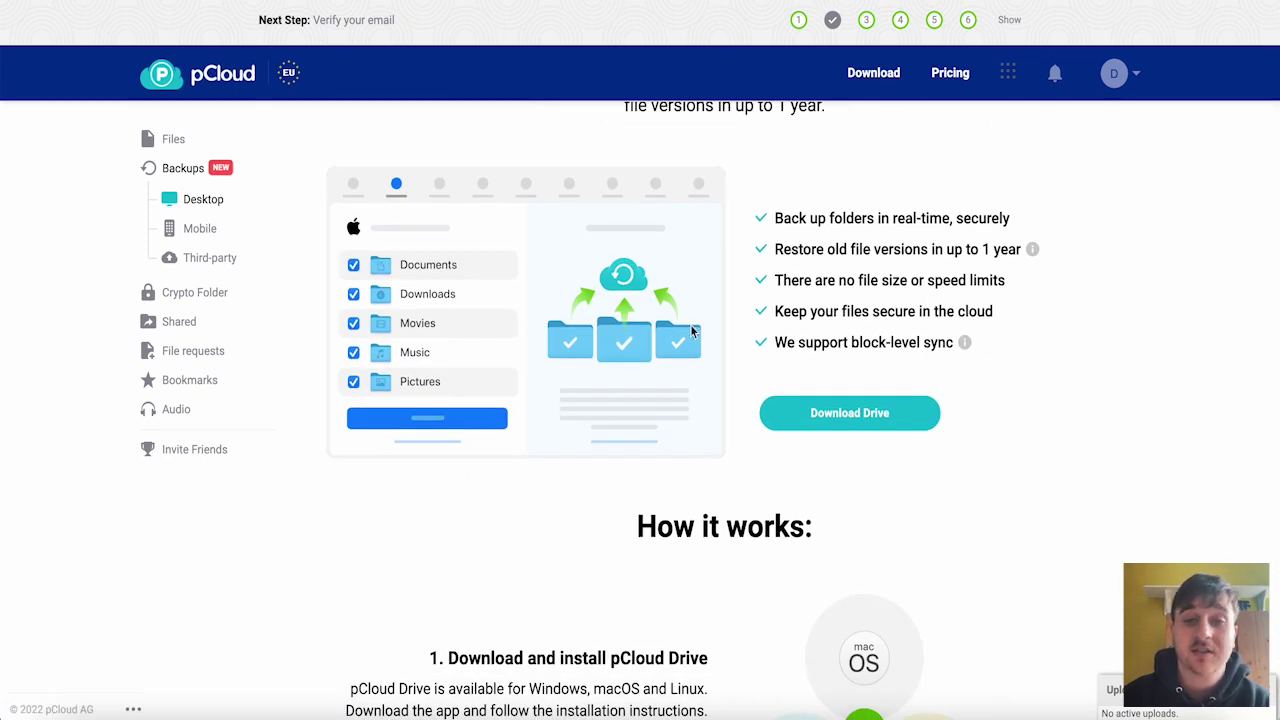
pyautogui.scroll(1, 693, 332)
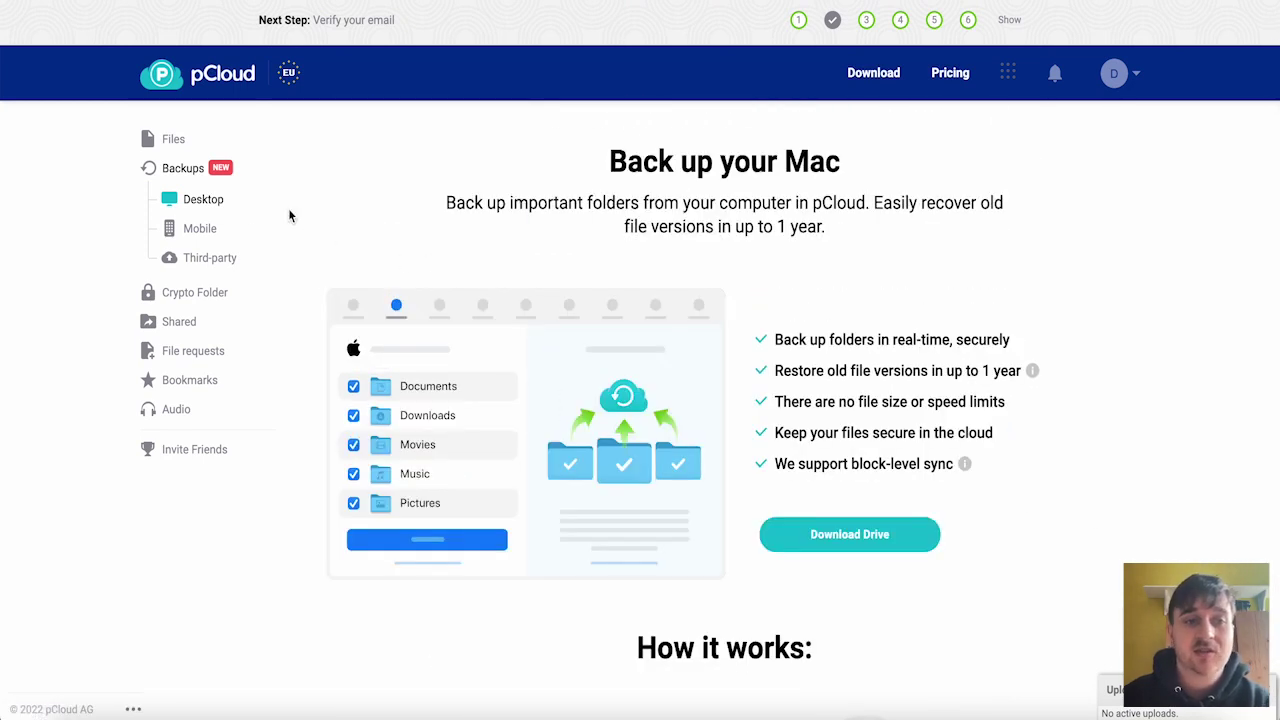
# Open Mobile backups and scroll through the Automatic Upload steps for iPhone and Android
pyautogui.click(199, 230)
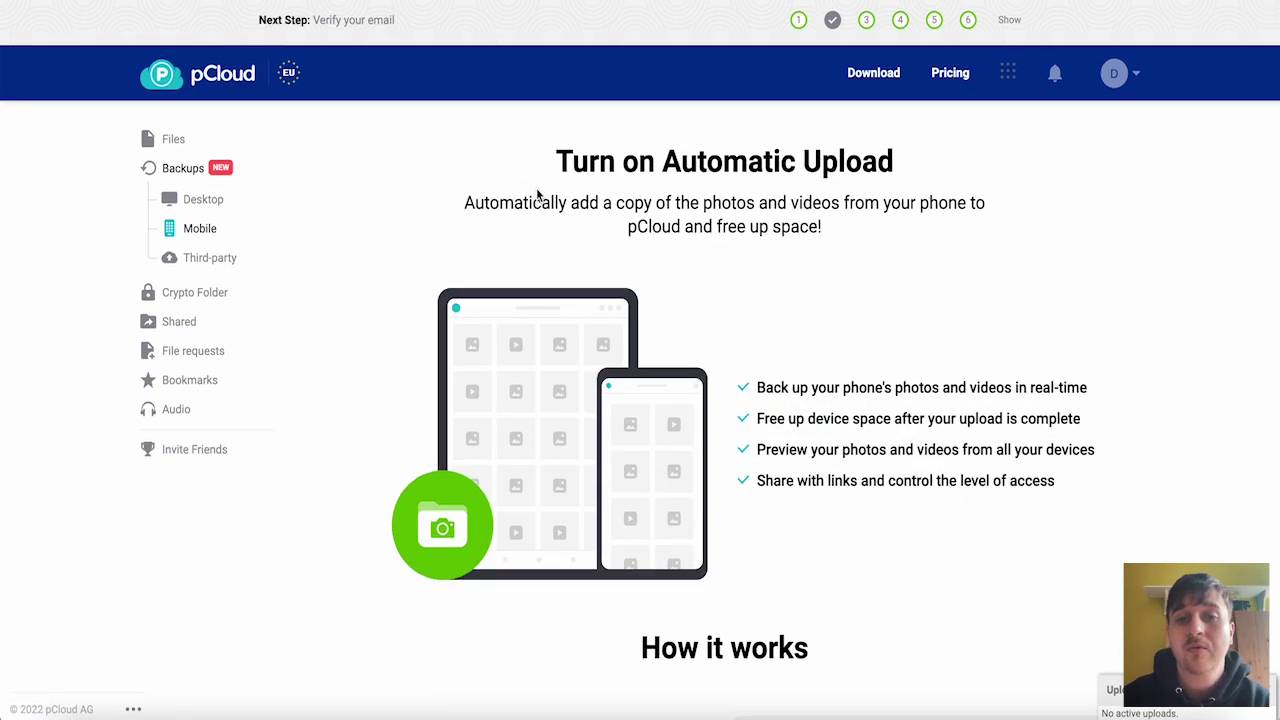
pyautogui.scroll(-2, 841, 300)
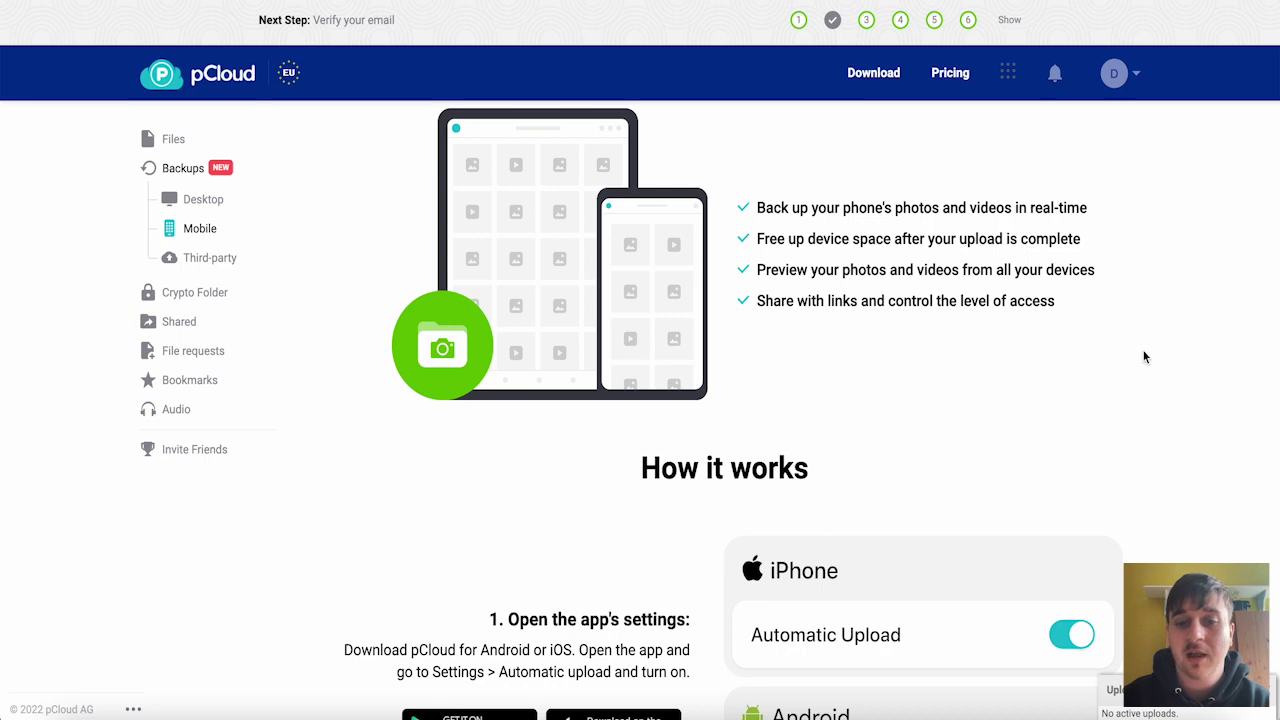
pyautogui.scroll(-4, 1145, 357)
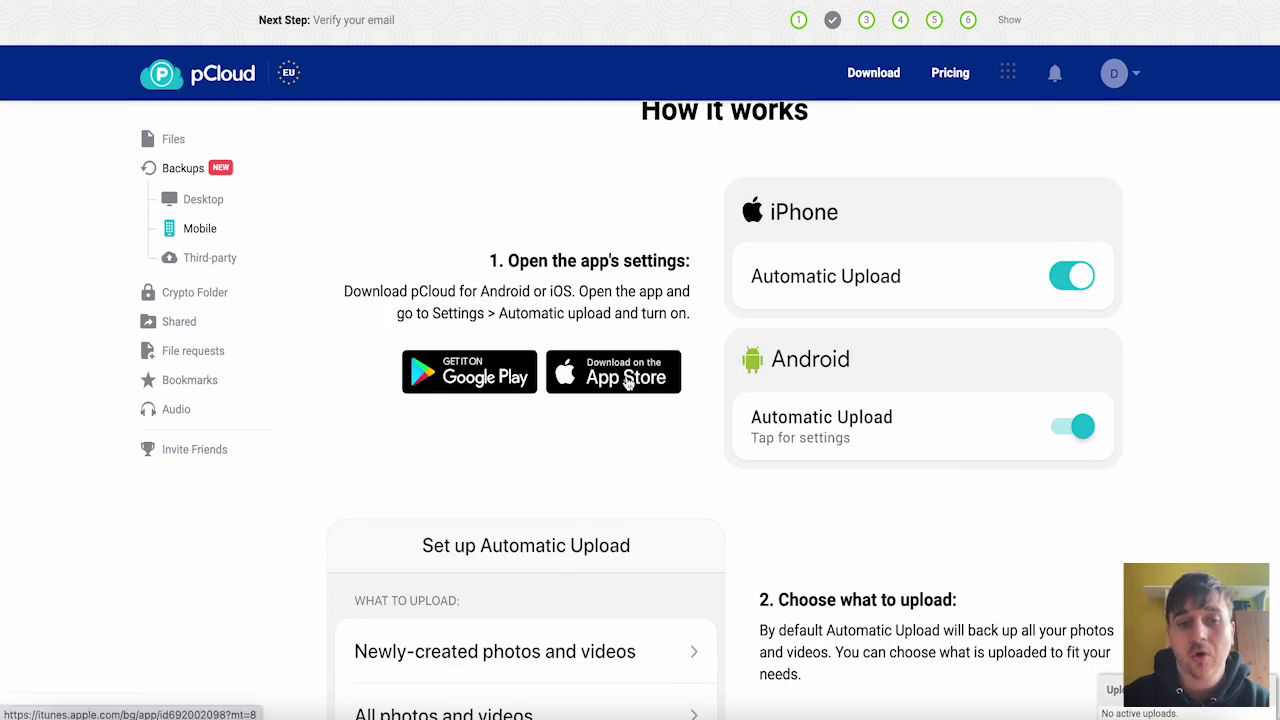
pyautogui.scroll(-3, 448, 388)
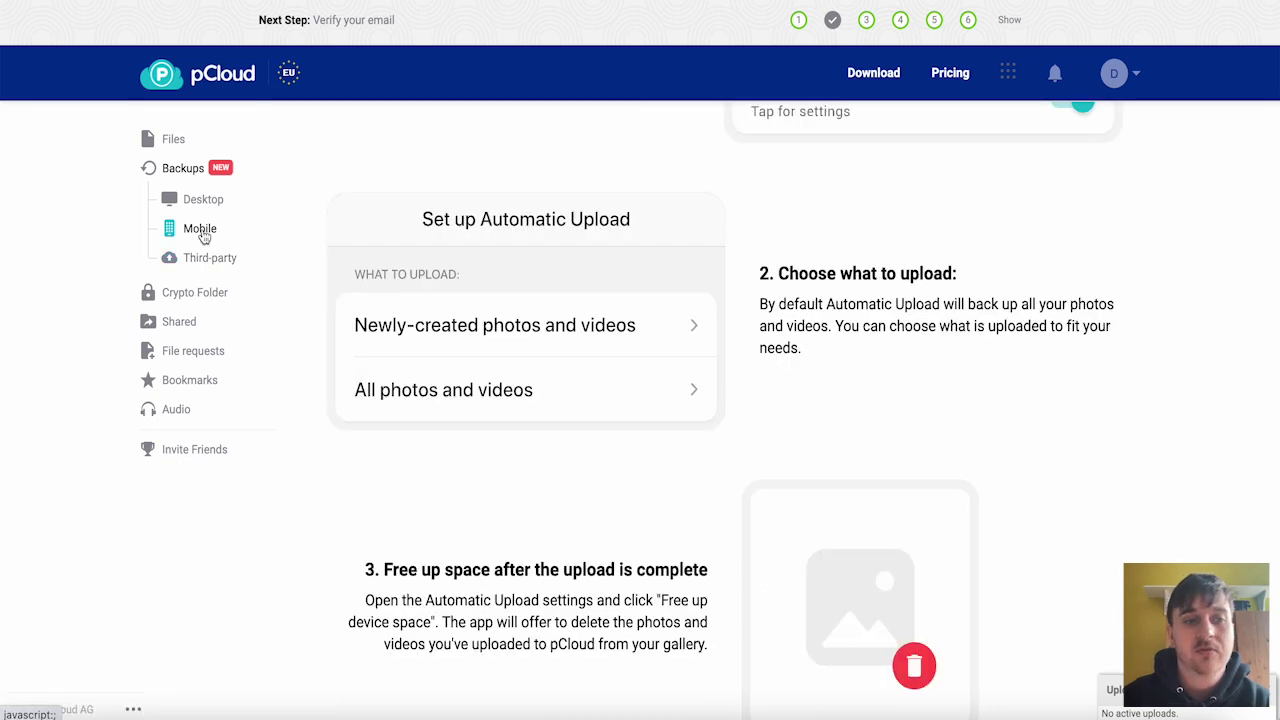
# Open Third-party backups and scan the Google Photos, Google Drive, One Drive, Dropbox and Facebook cards
pyautogui.click(210, 261)
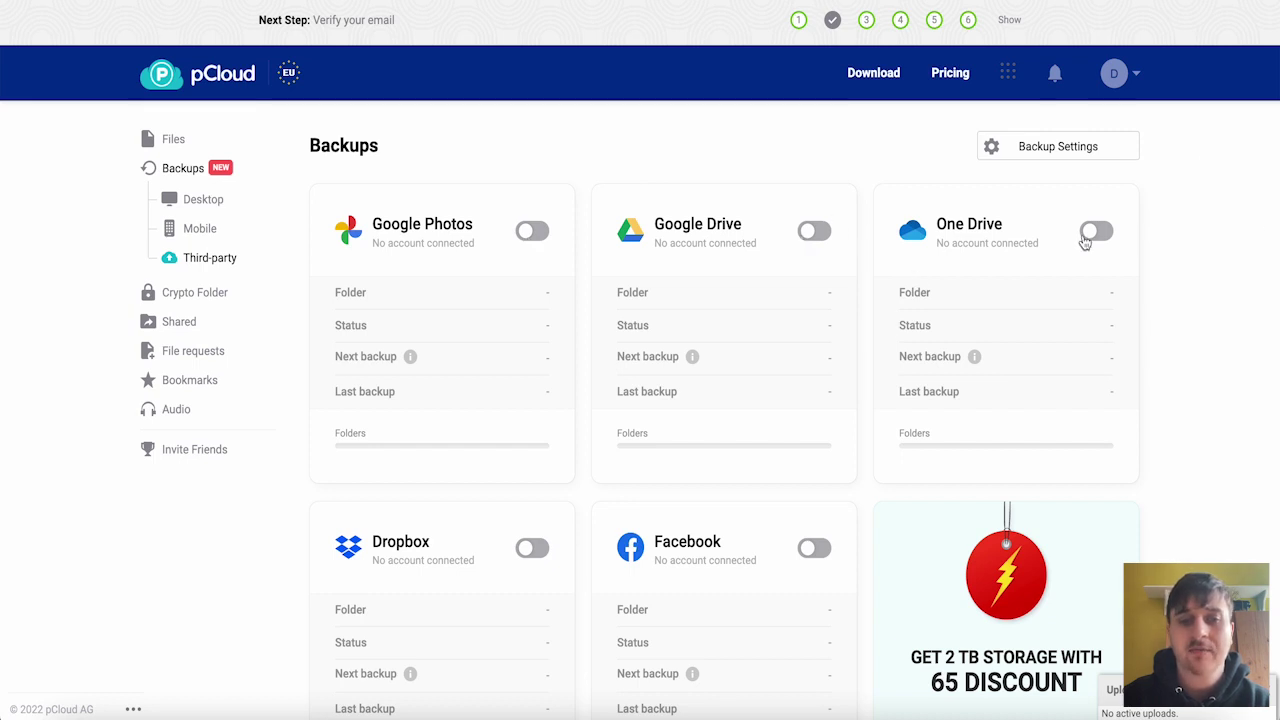
pyautogui.scroll(-2, 1084, 242)
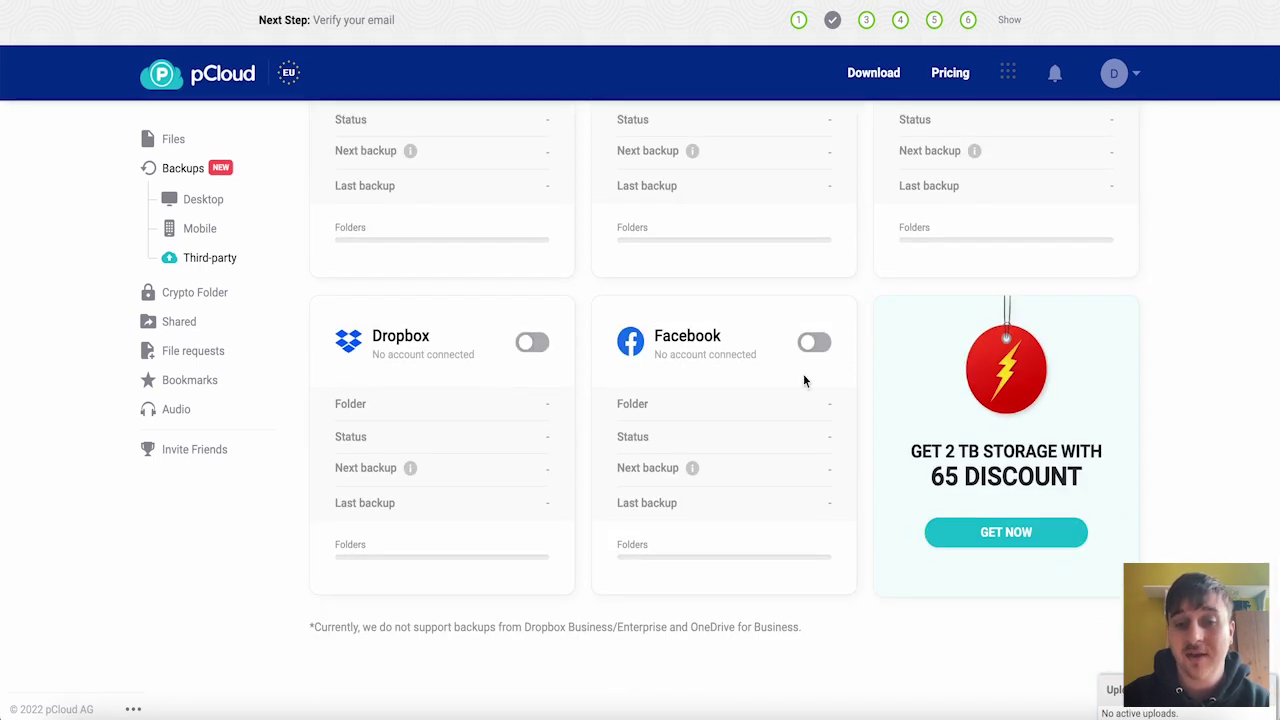
pyautogui.scroll(2, 786, 348)
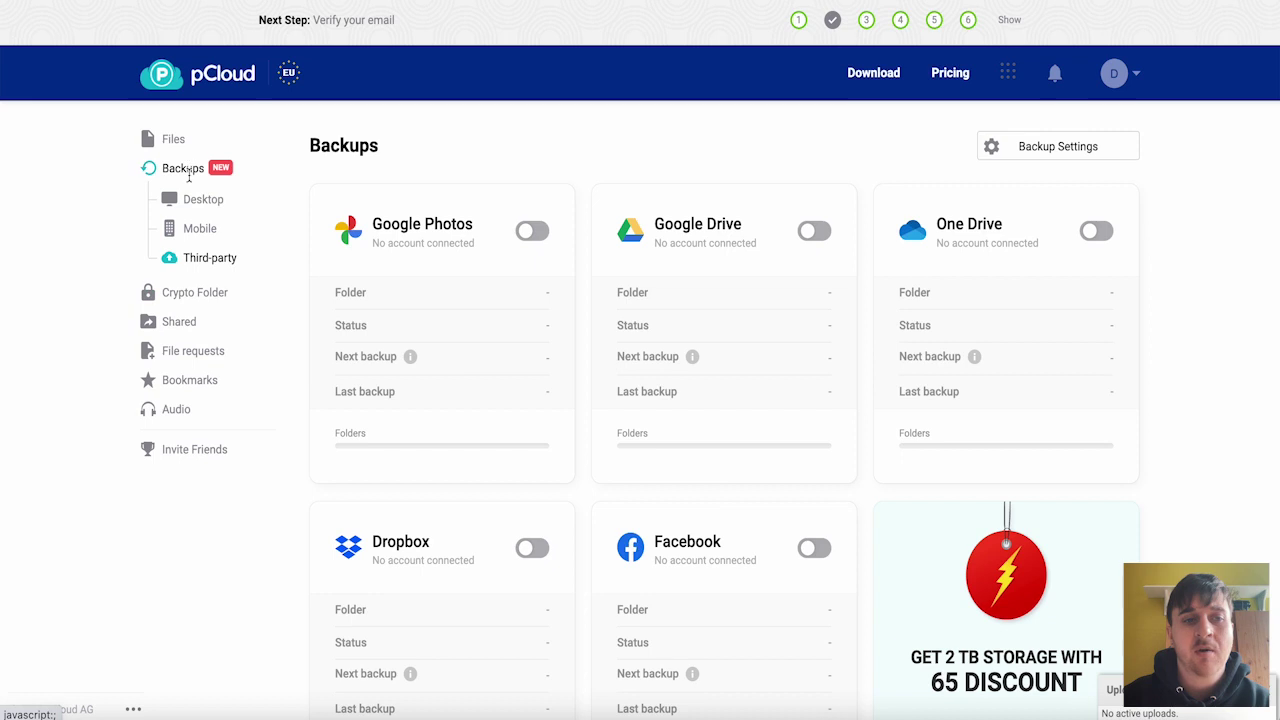
# Open the Crypto Folder page and scroll through its £4.99/mo and 14-day trial offer
pyautogui.click(200, 296)
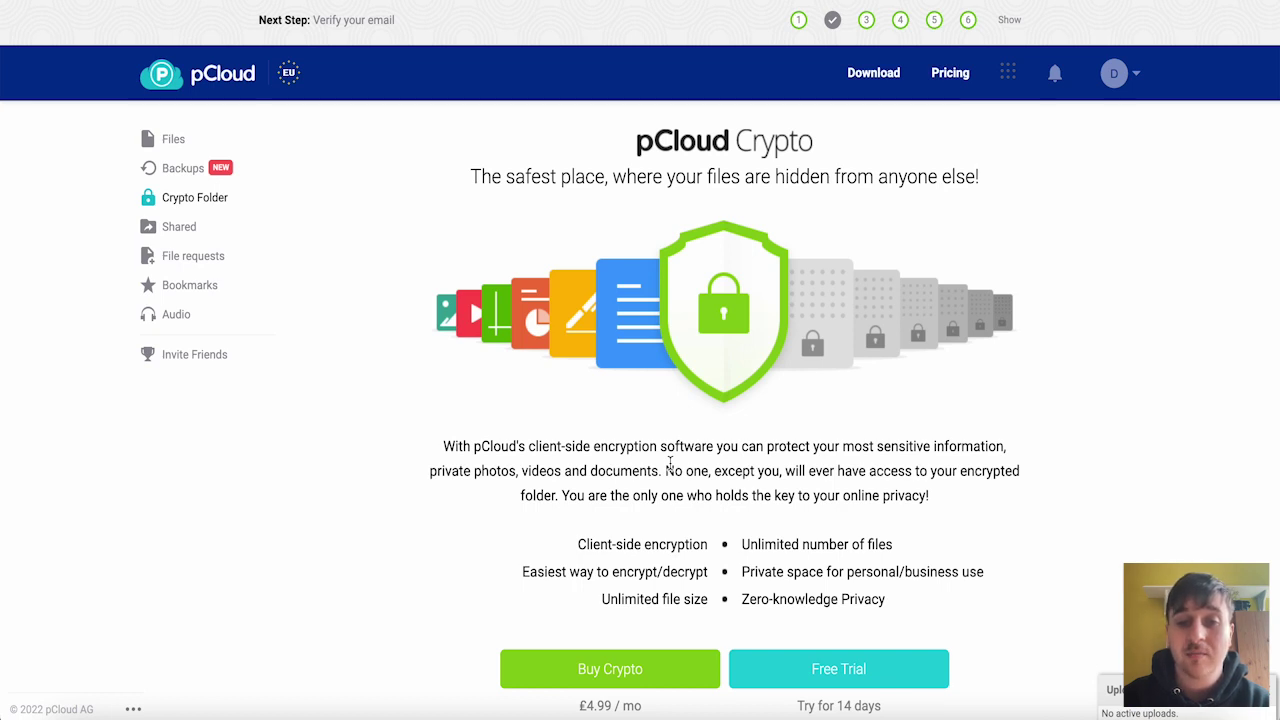
pyautogui.scroll(-1, 670, 462)
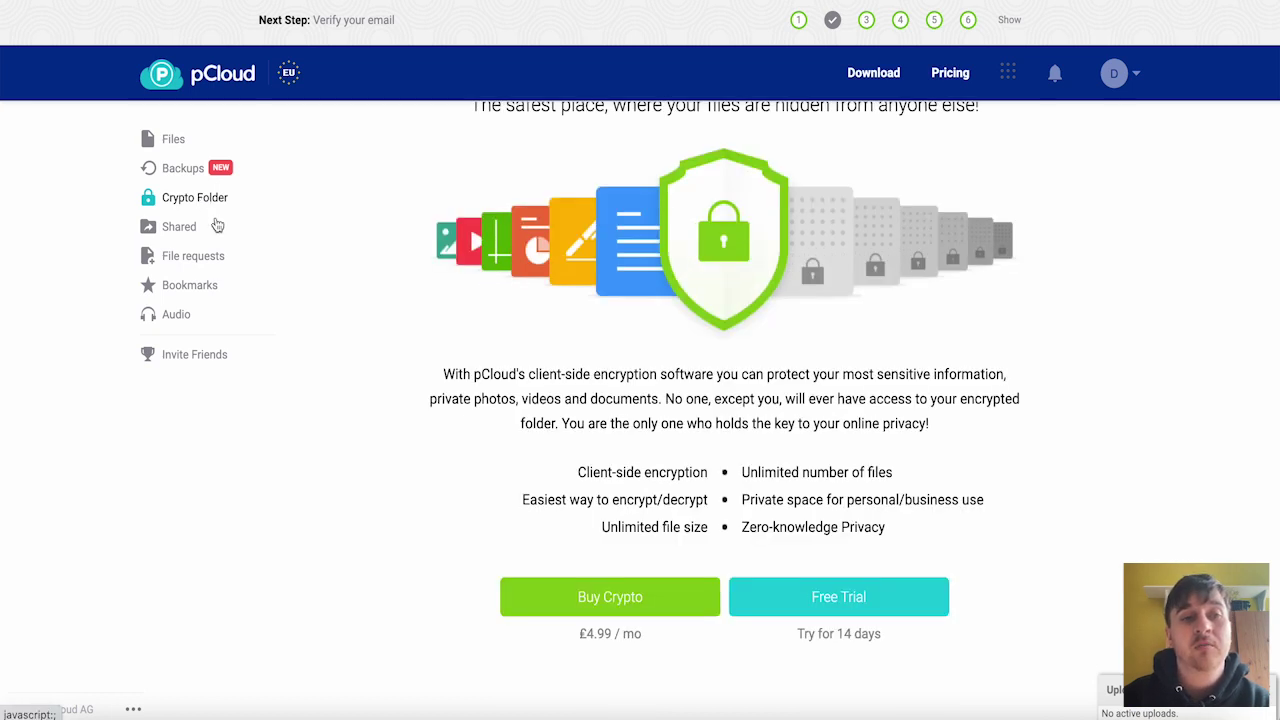
# Open Shared Links and preview its Branding and traffic Statistics (0.0 B of 50.0 GB)
pyautogui.click(180, 230)
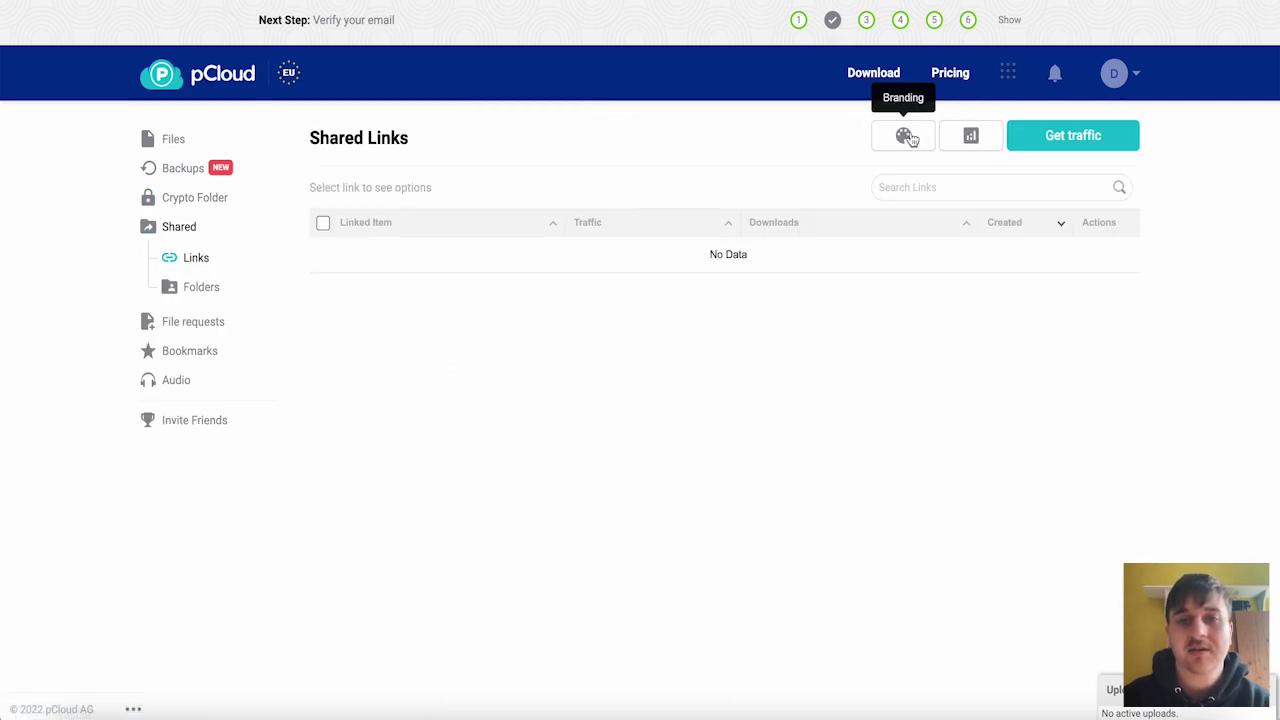
pyautogui.click(903, 134)
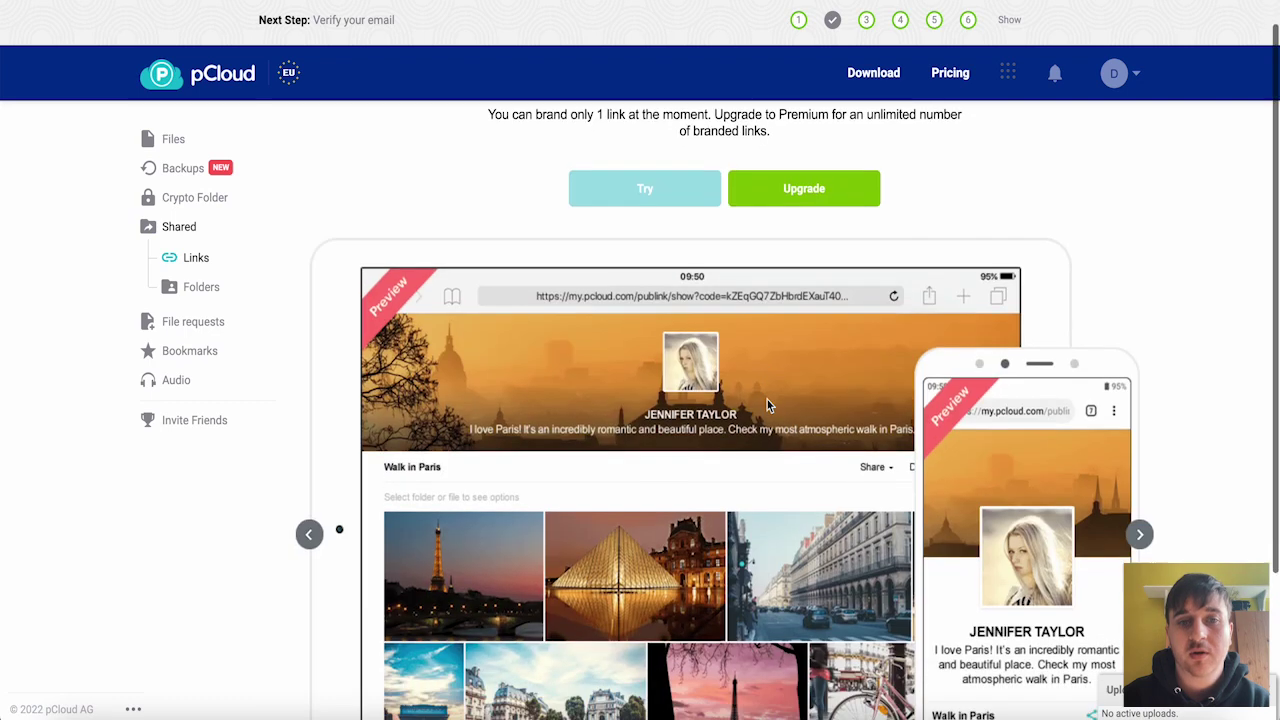
pyautogui.scroll(-1, 767, 399)
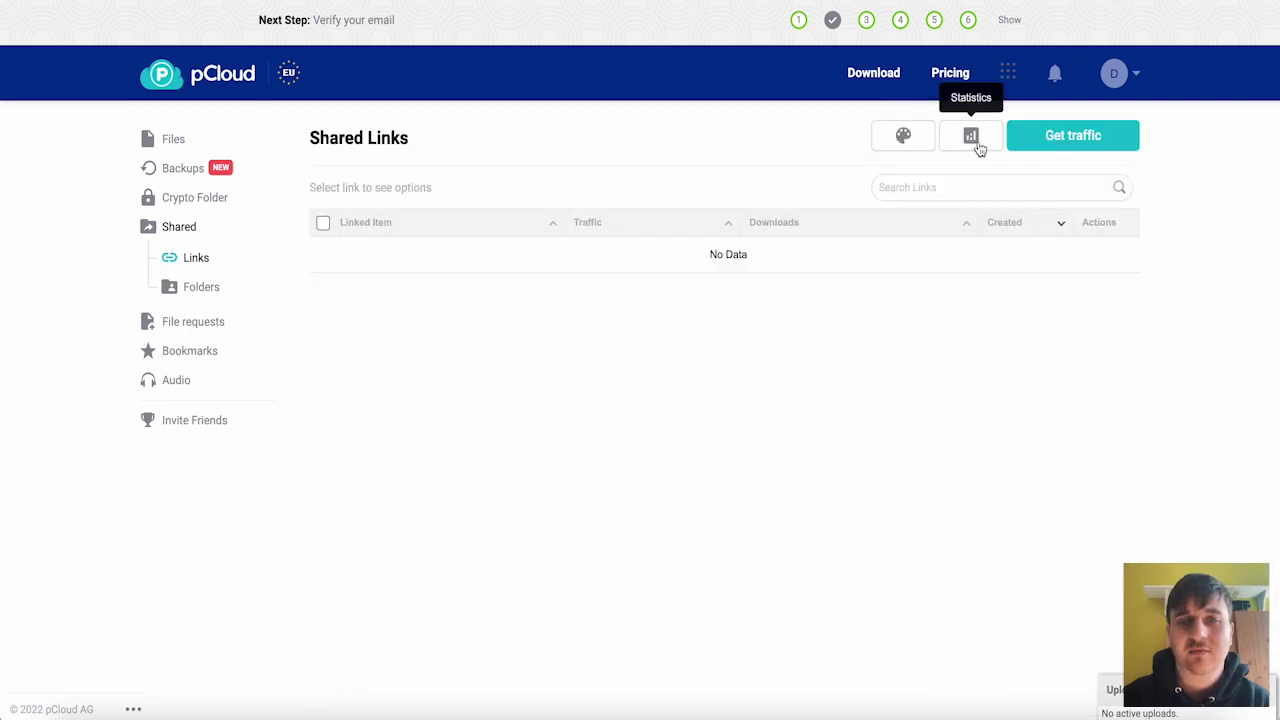
pyautogui.click(970, 138)
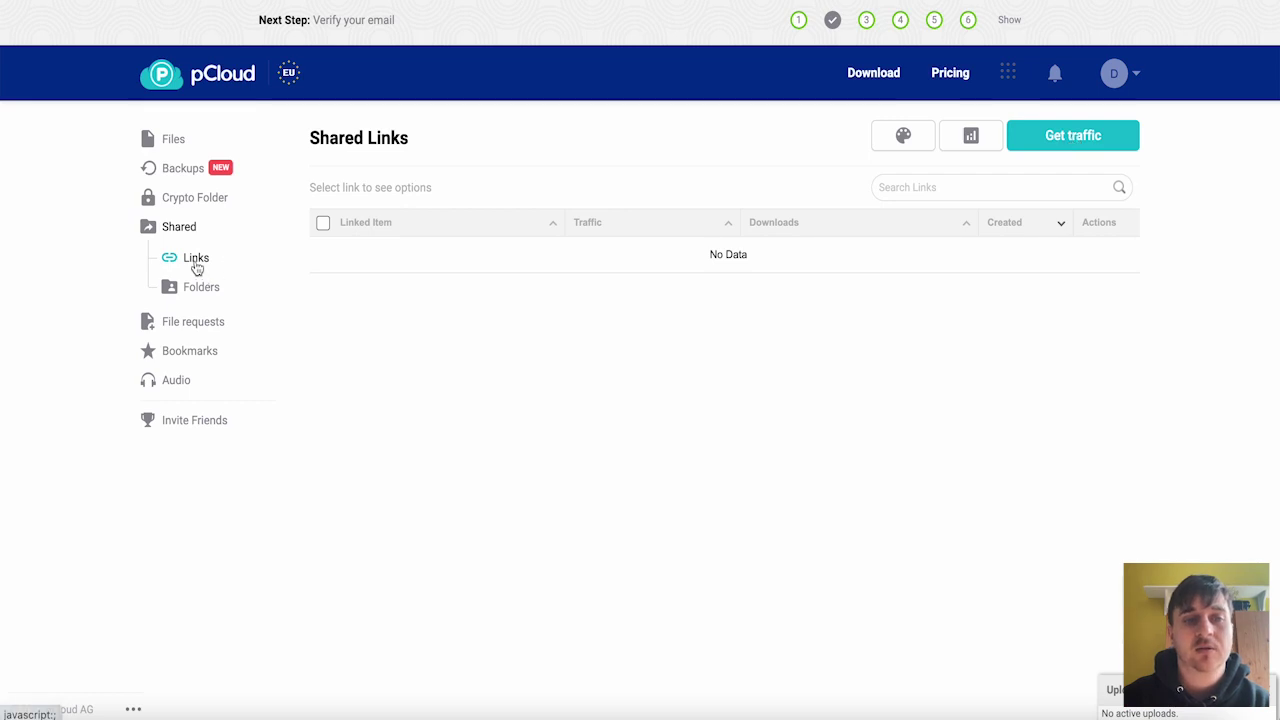
# Visit Shared Folders, then the empty File Requests page, and finish on the empty Bookmarks page
pyautogui.click(204, 294)
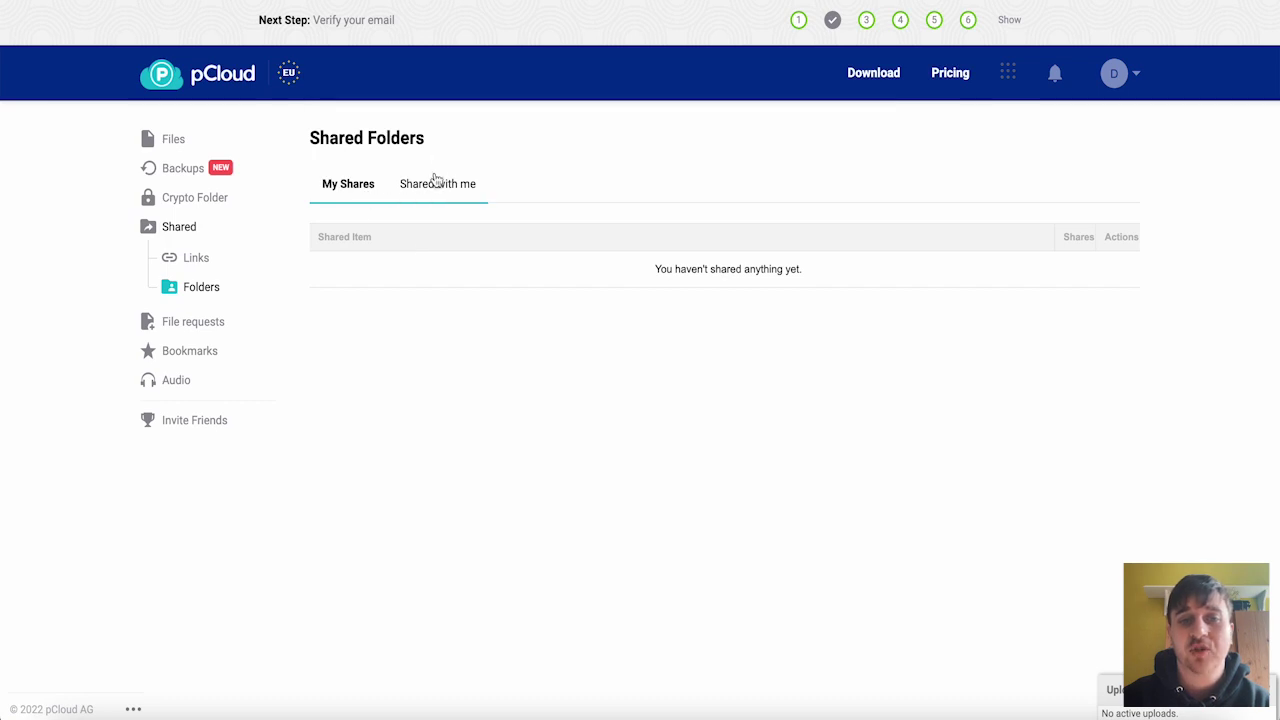
pyautogui.click(200, 323)
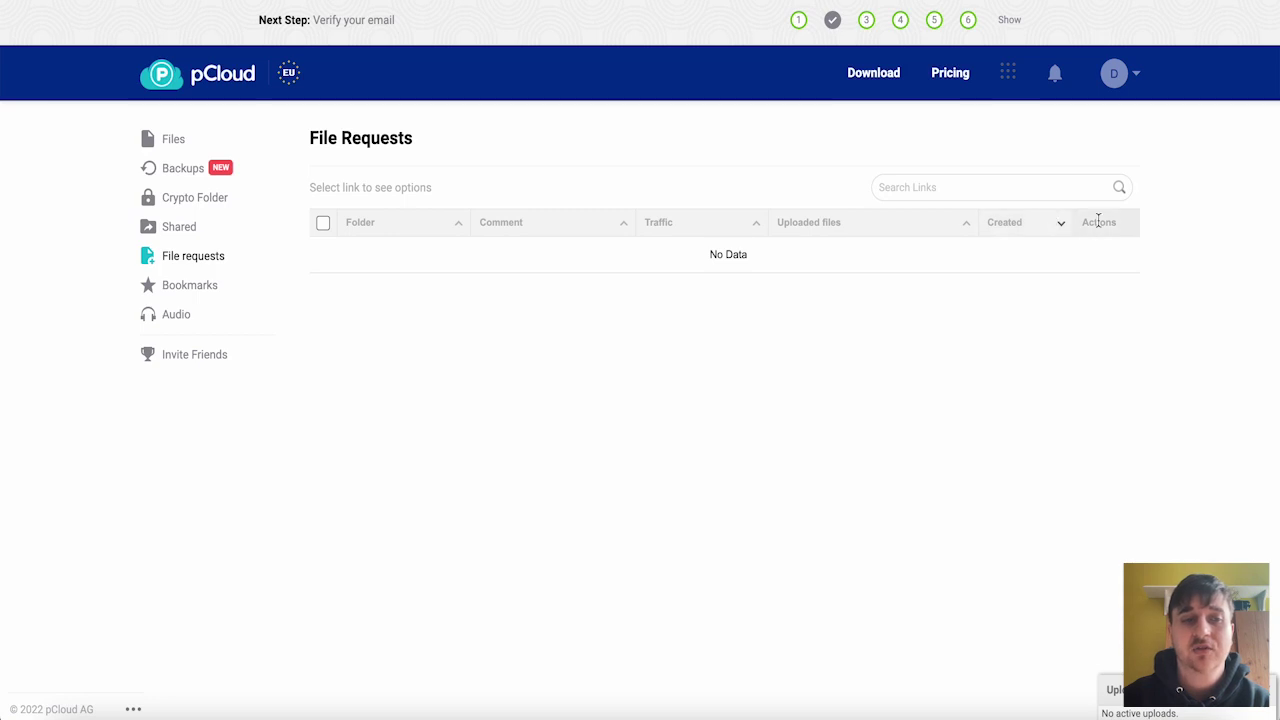
pyautogui.click(209, 290)
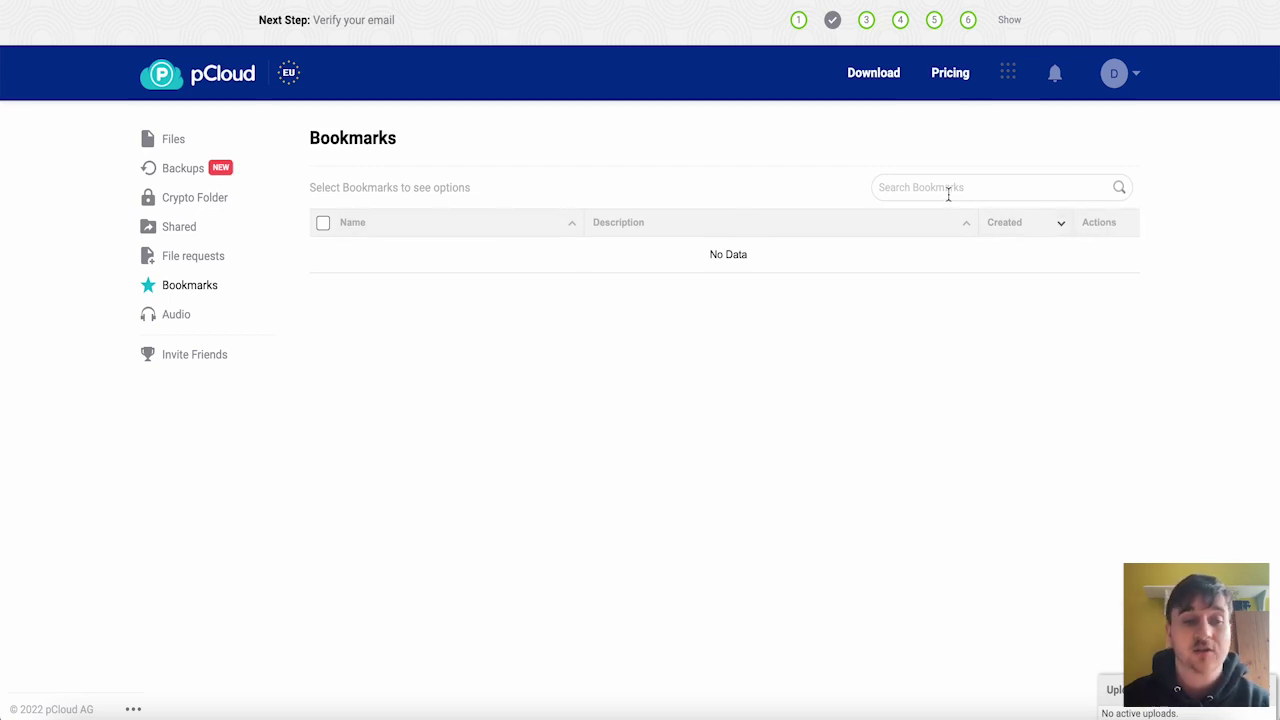
# Browse the Audio library's four songs by Artists, Albums and Playlists, and start creating a new playlist
pyautogui.click(178, 318)
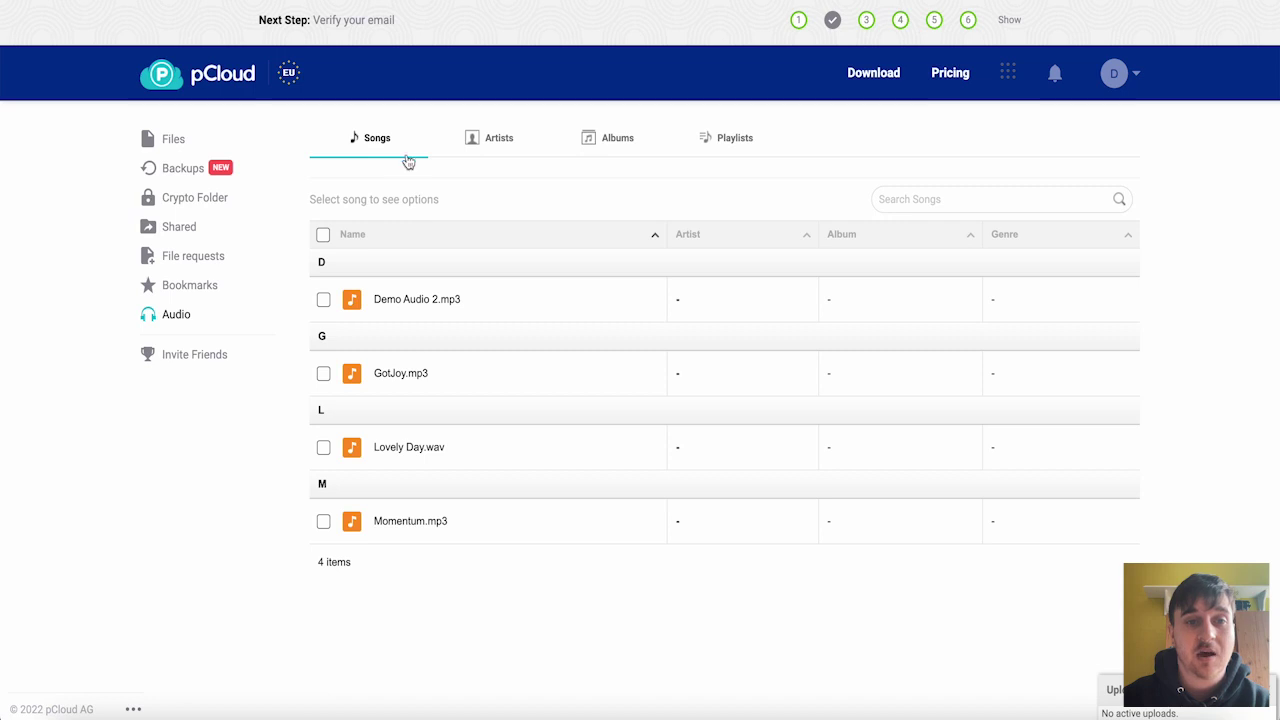
pyautogui.click(486, 148)
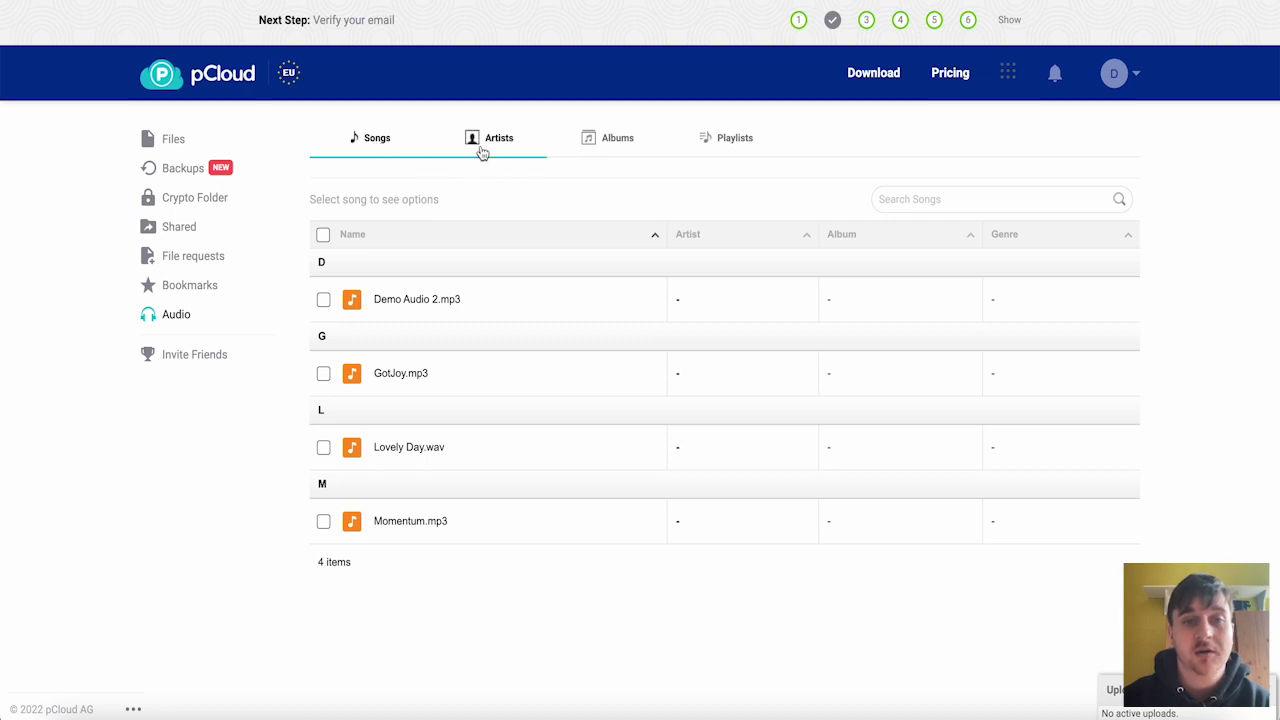
pyautogui.click(598, 144)
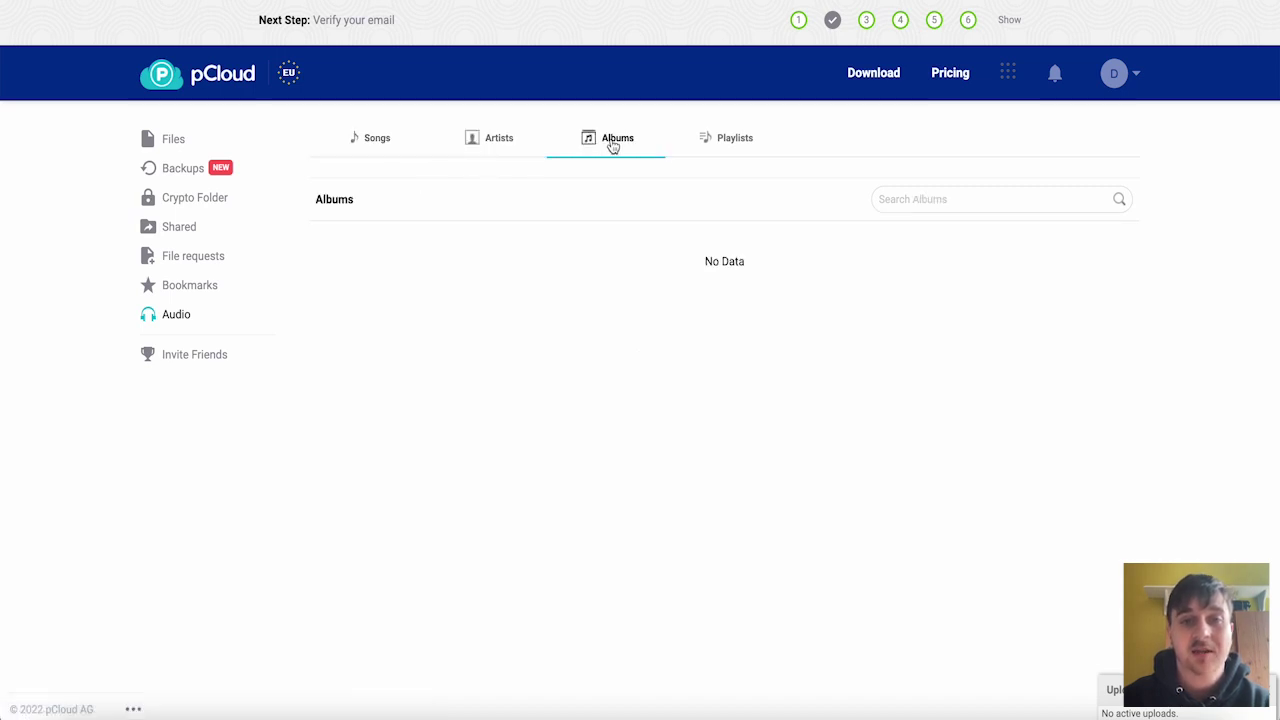
pyautogui.click(724, 148)
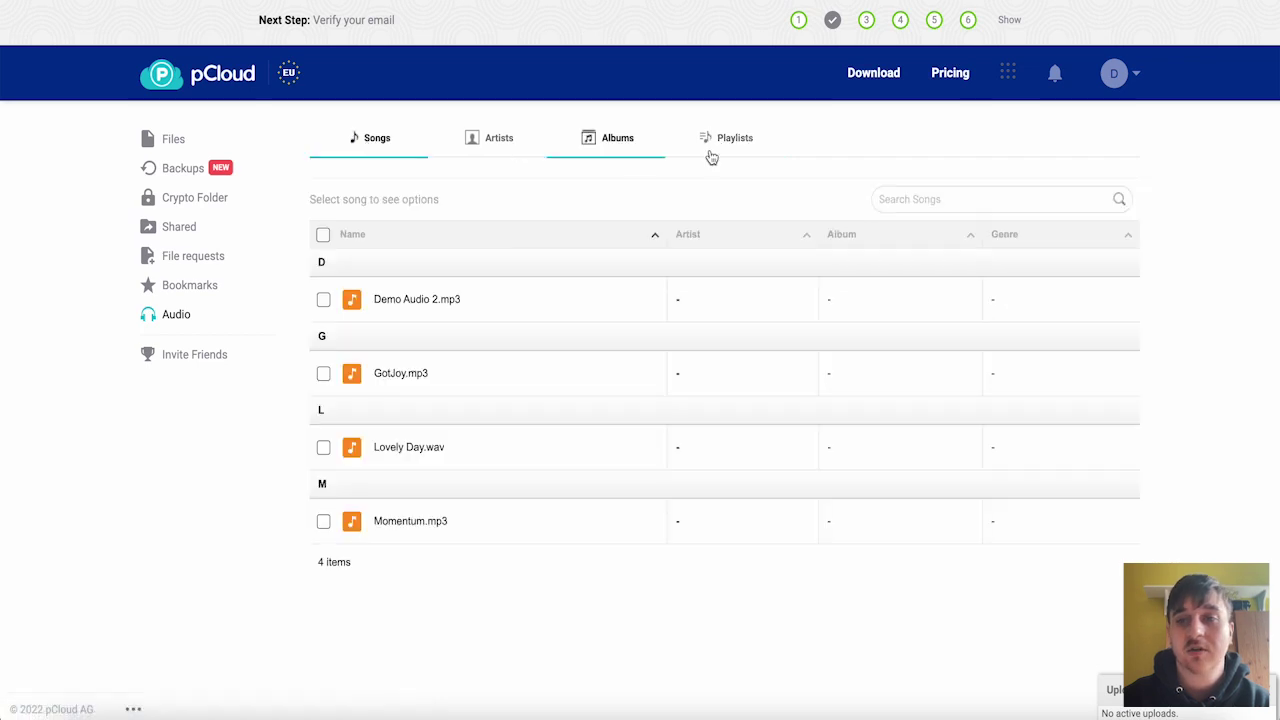
pyautogui.click(720, 149)
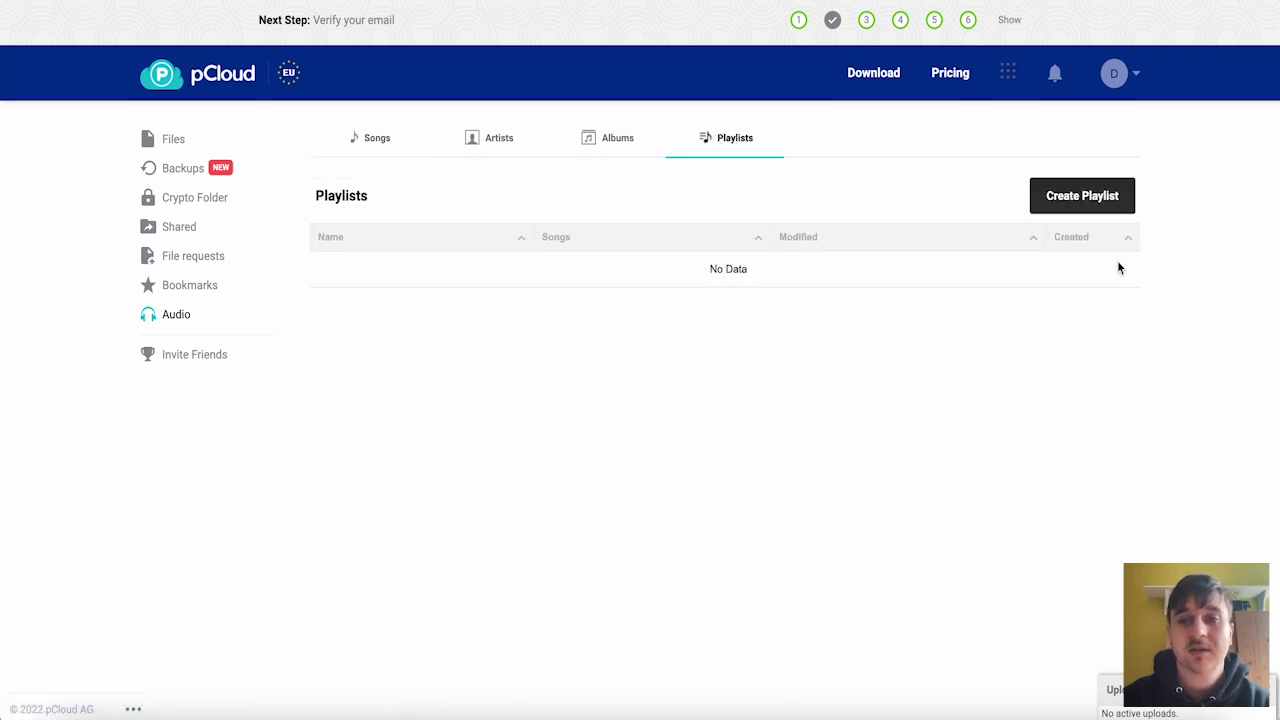
pyautogui.click(1083, 198)
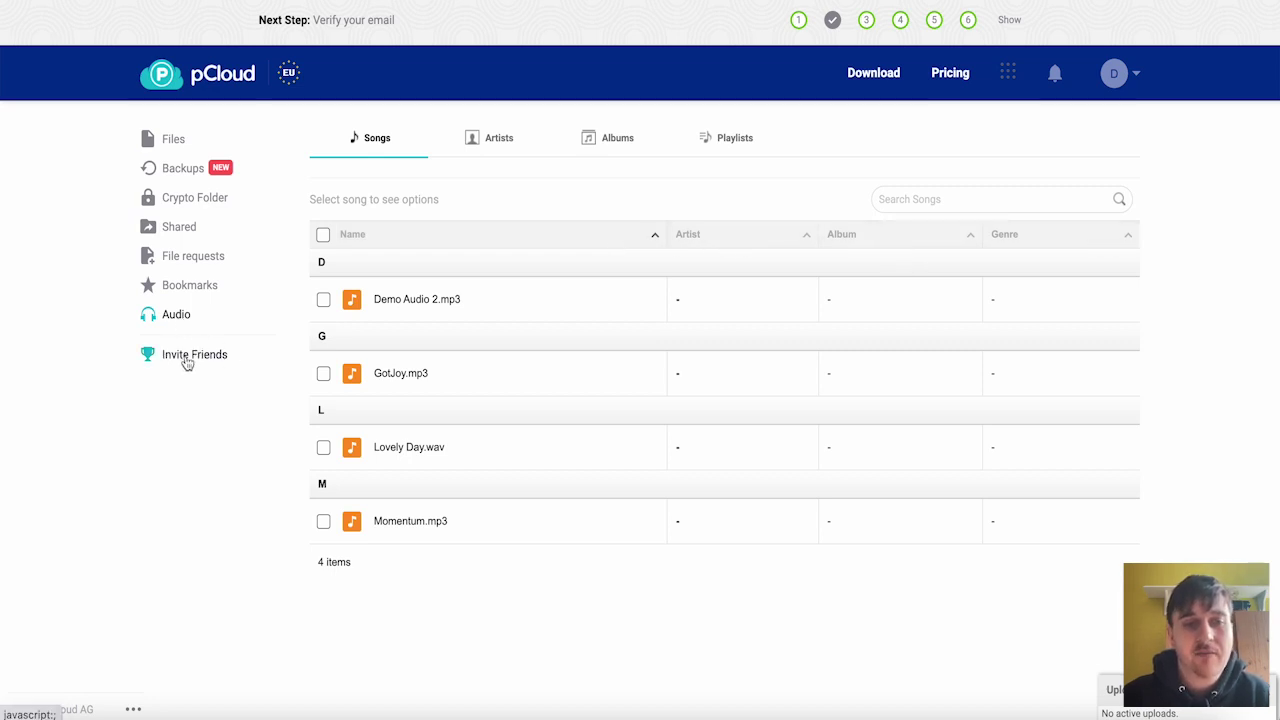
# Read the Invite Friends challenge (1 GB per invite, e-mail verification required), highlighting then deselecting description text
pyautogui.click(187, 362)
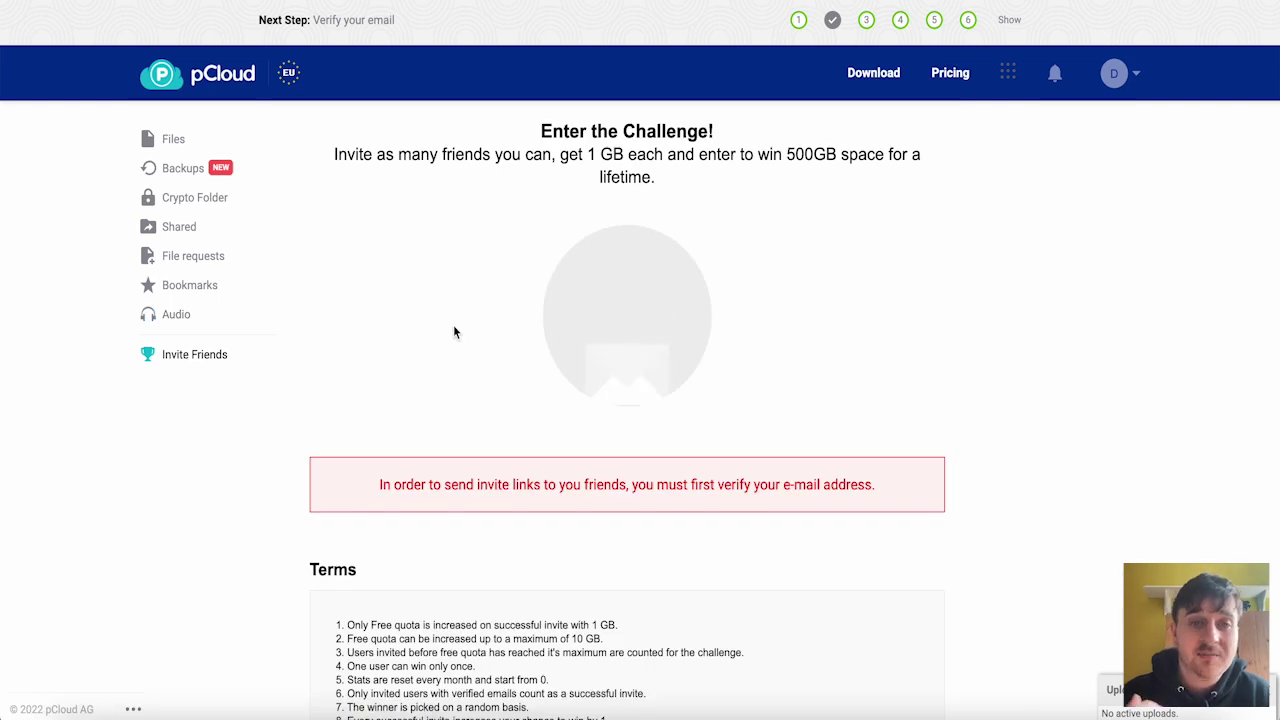
pyautogui.moveTo(560, 155); pyautogui.dragTo(664, 157)
pyautogui.click(560, 155)
pyautogui.click(728, 157)
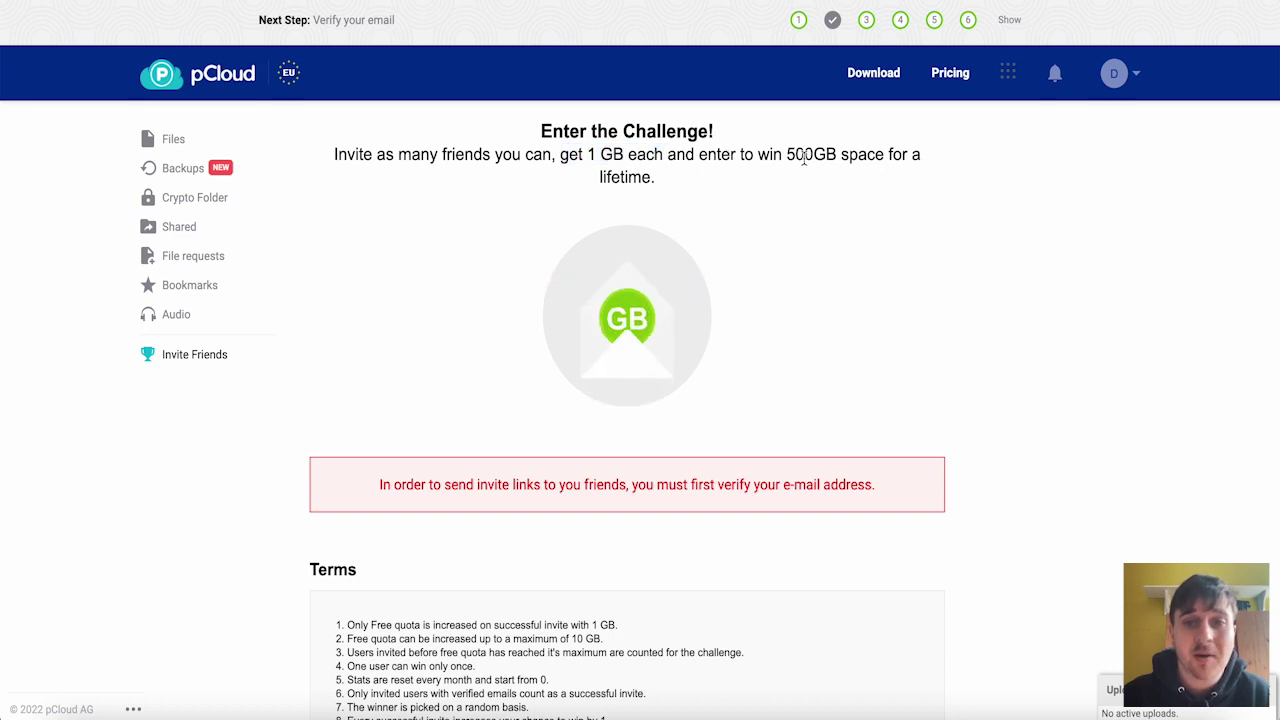